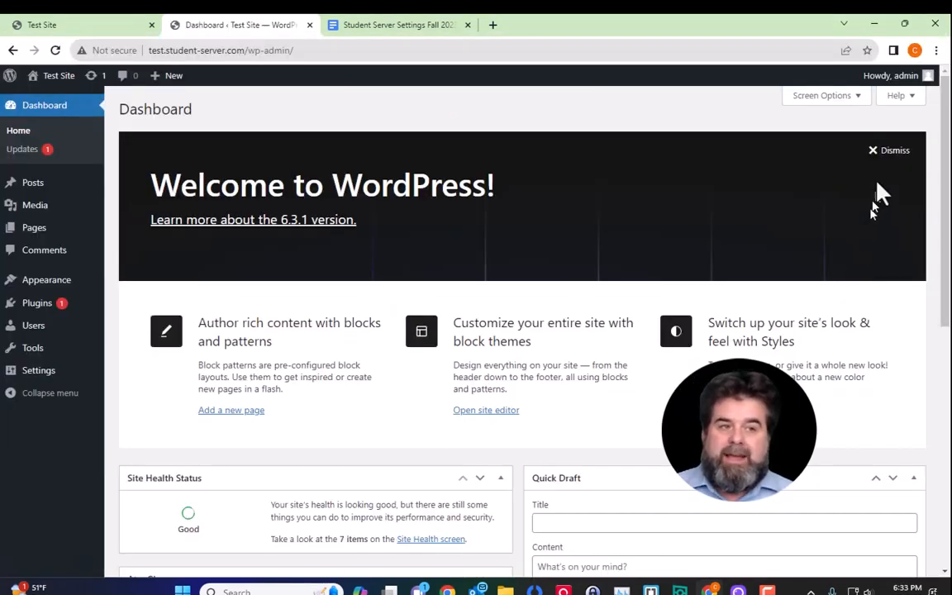
Step: Open the Add New User form from Users > All Users
mouse_move(875, 91)
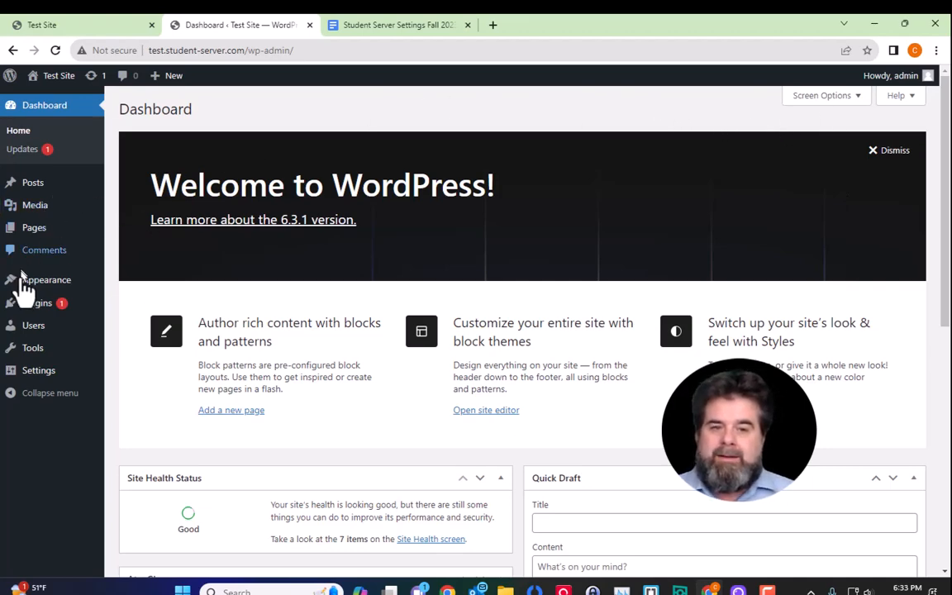
mouse_move(29, 337)
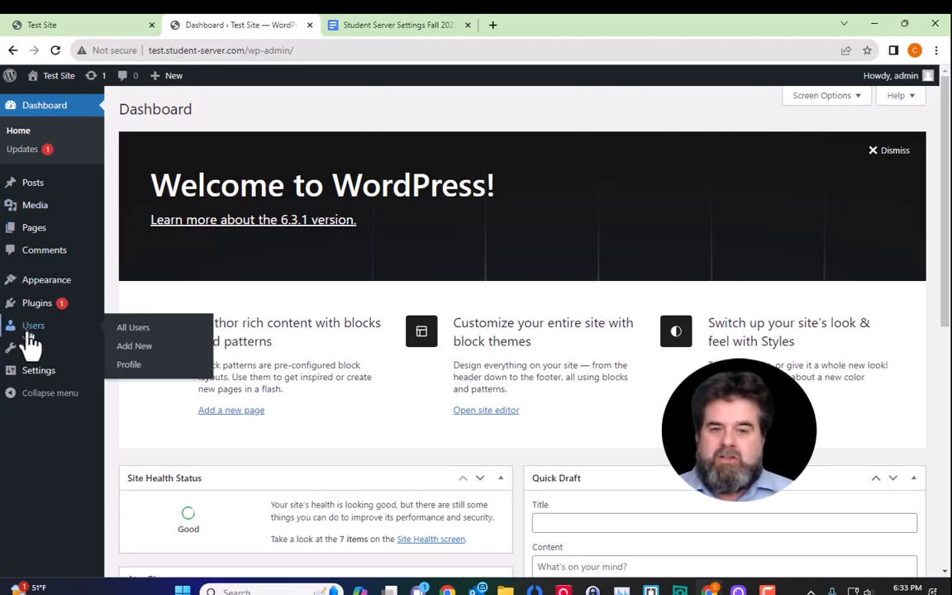
click(132, 328)
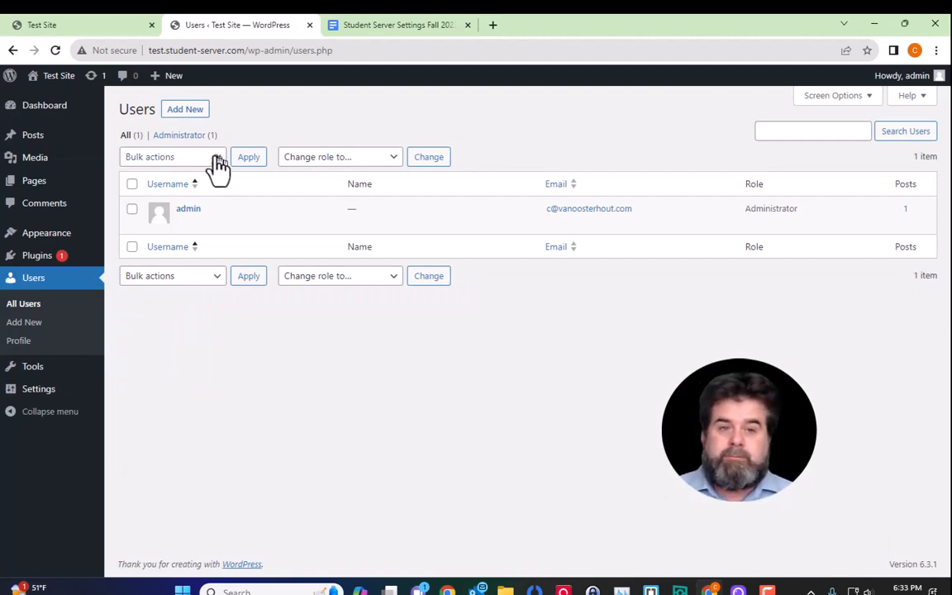
click(190, 120)
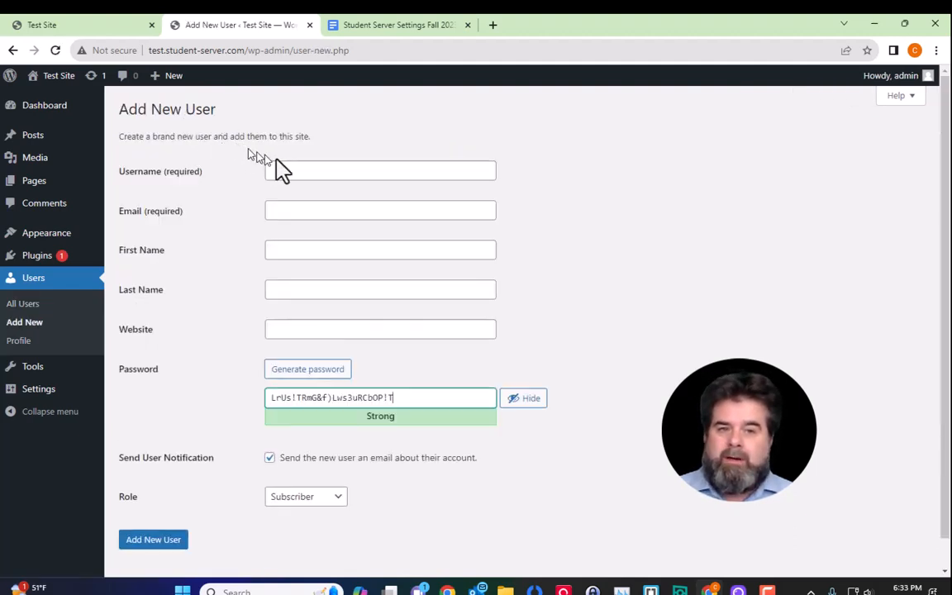
Step: Enter the new user's username, then fill e-mail, first and last name from autofill suggestions
click(323, 171)
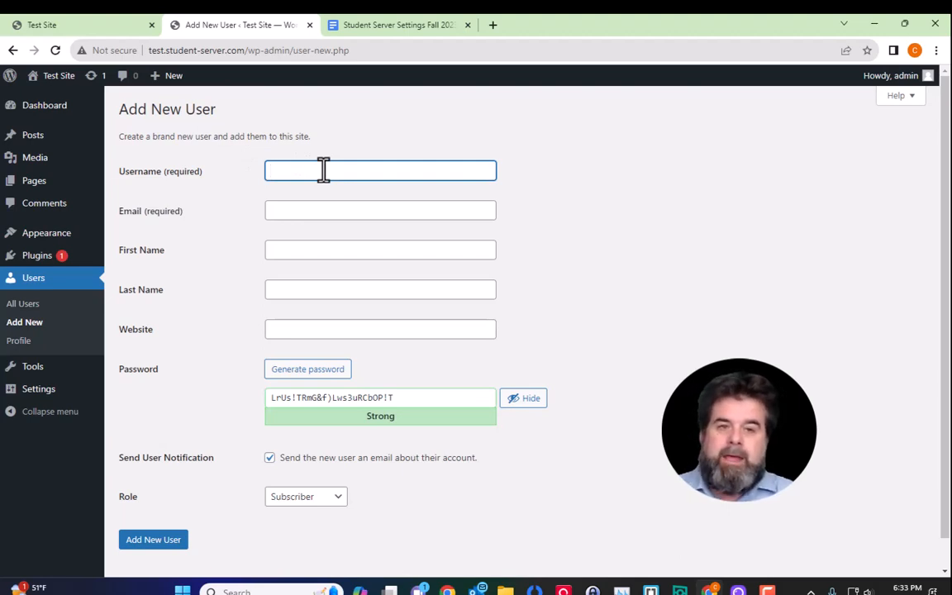
text(christopher)
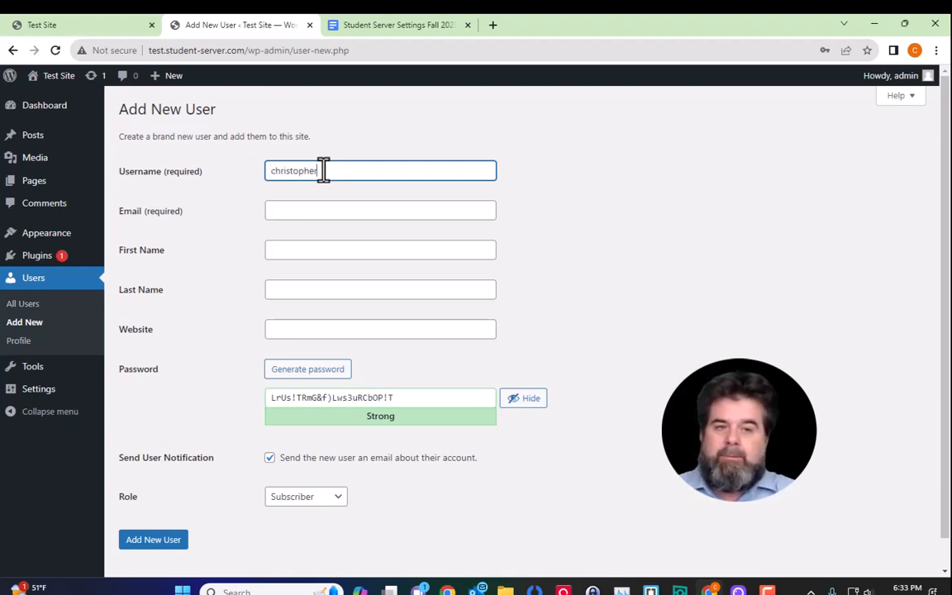
key(Tab)
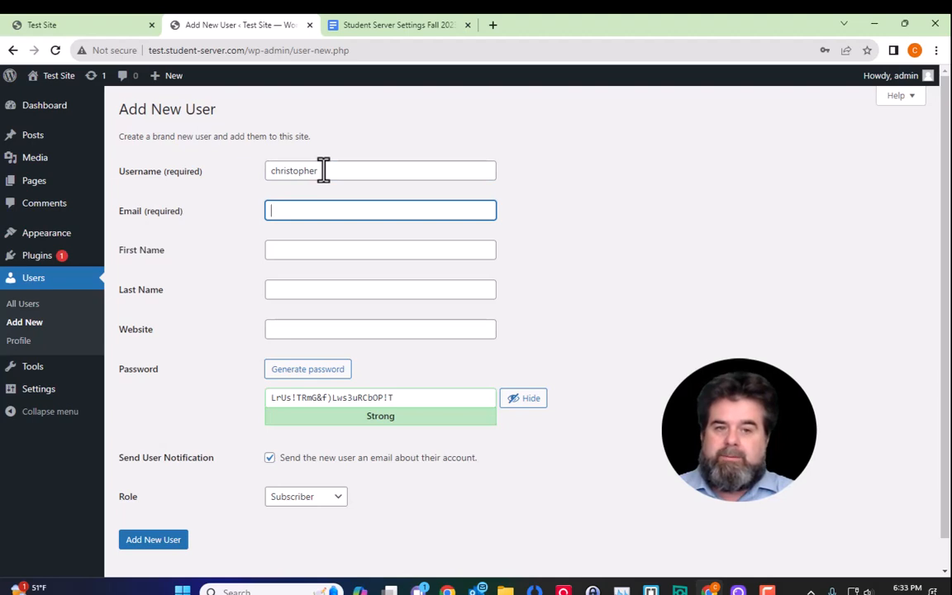
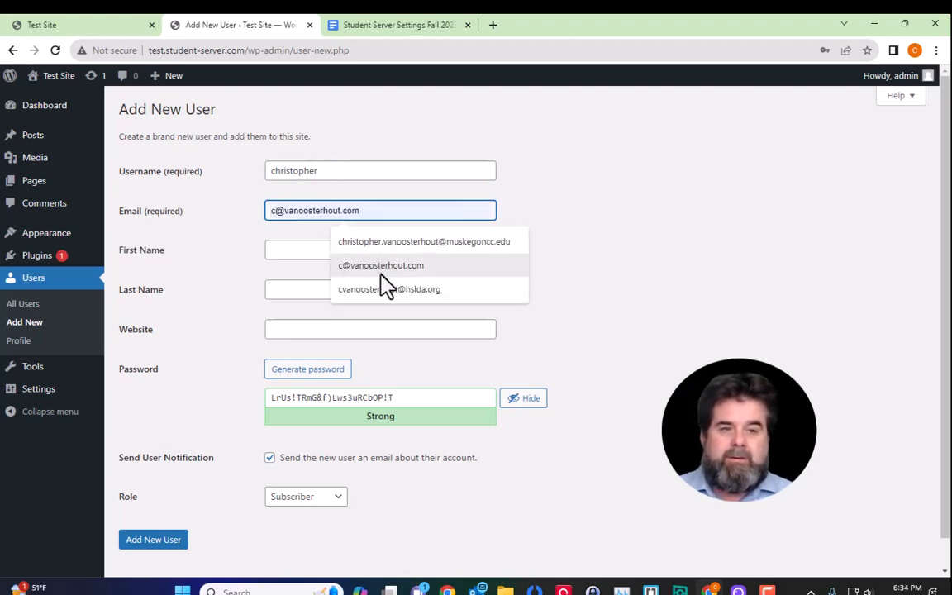
click(378, 268)
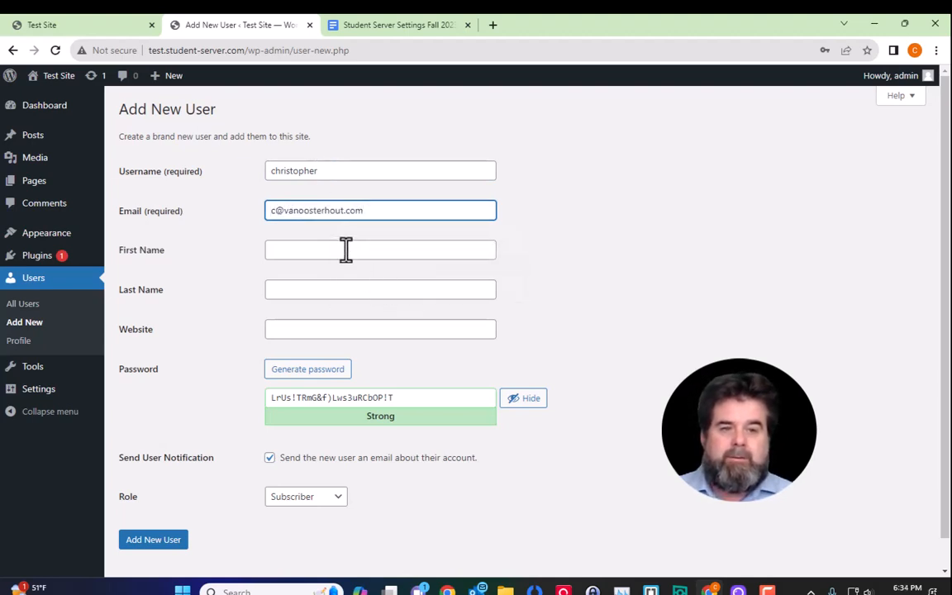
click(345, 249)
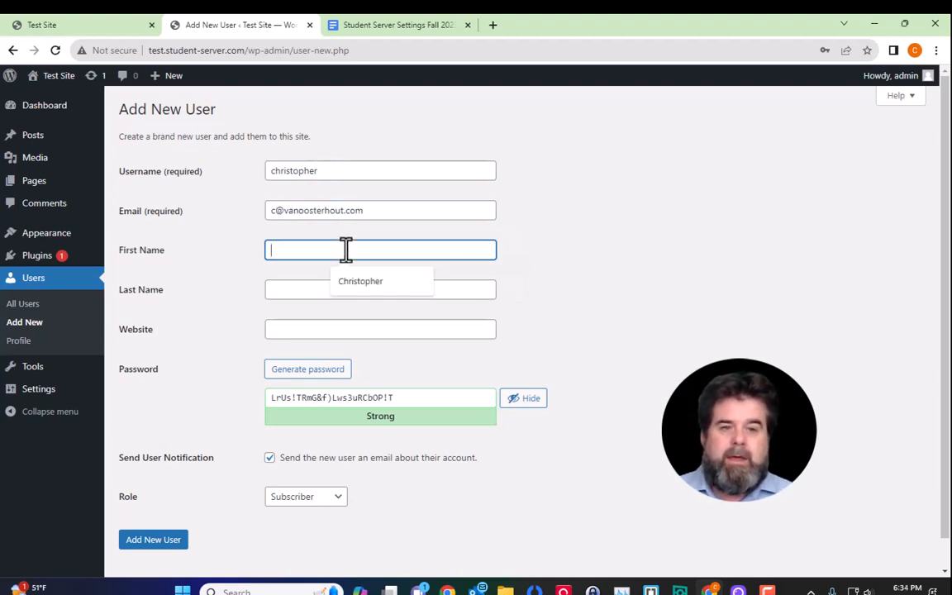
click(372, 287)
click(357, 289)
click(377, 327)
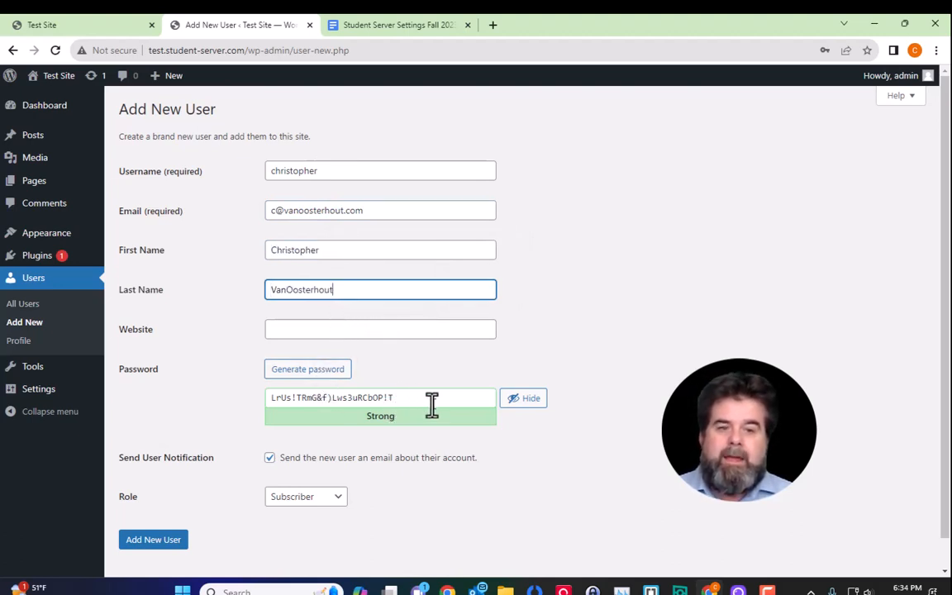
drag(431, 402, 253, 414)
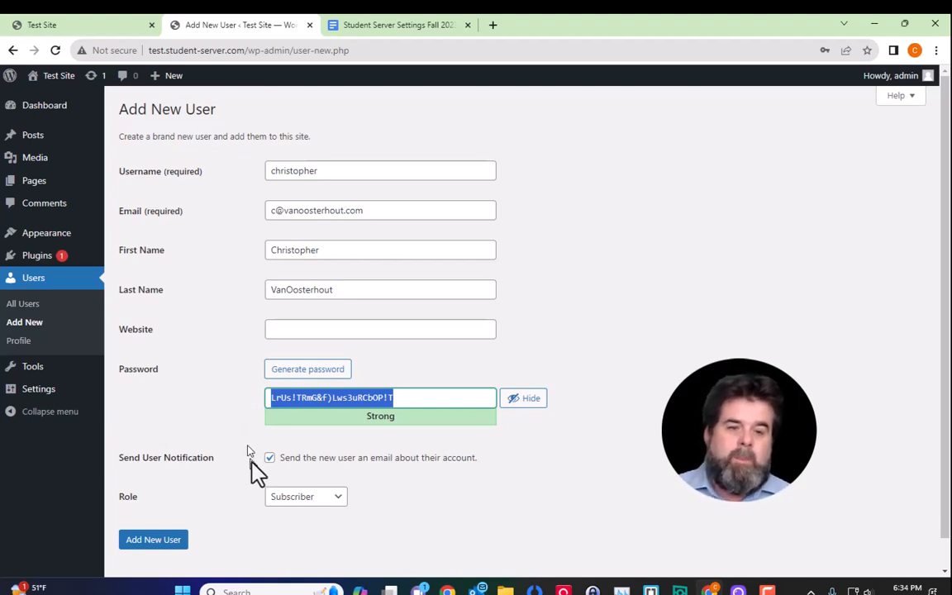
Step: Set the role to Administrator and replace the generated password with a simple weak one
click(337, 498)
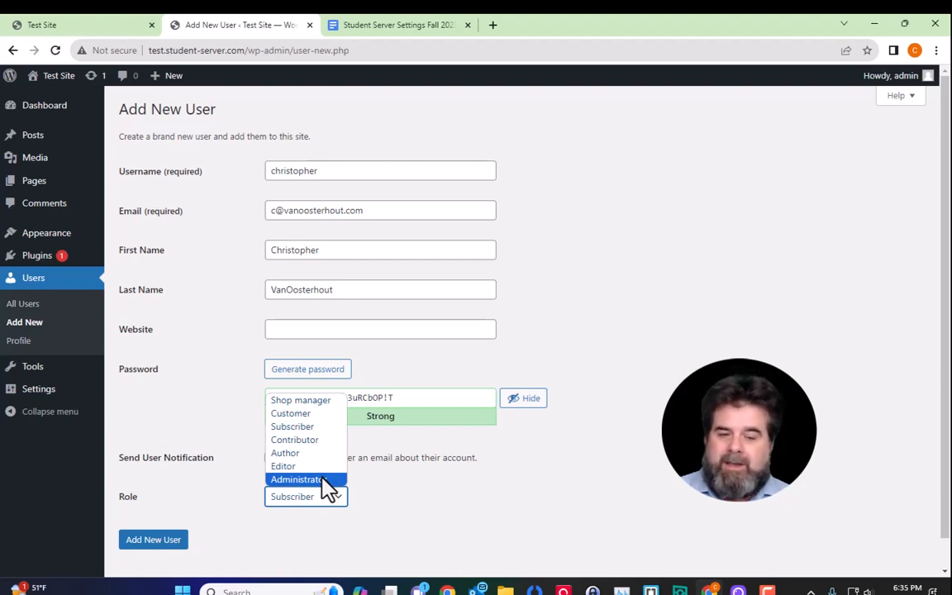
click(341, 479)
triple_click(420, 397)
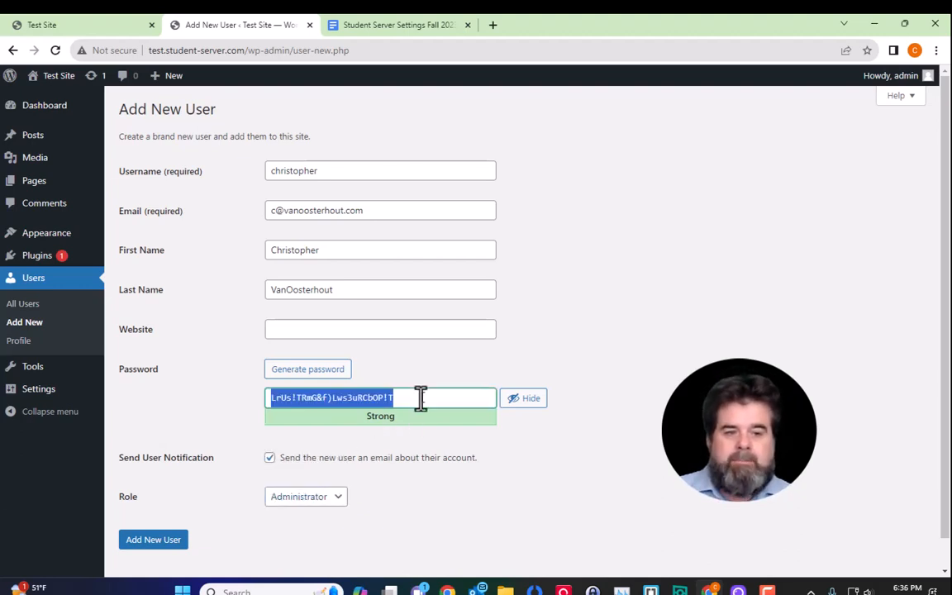
key(BackSpace)
text(pw)
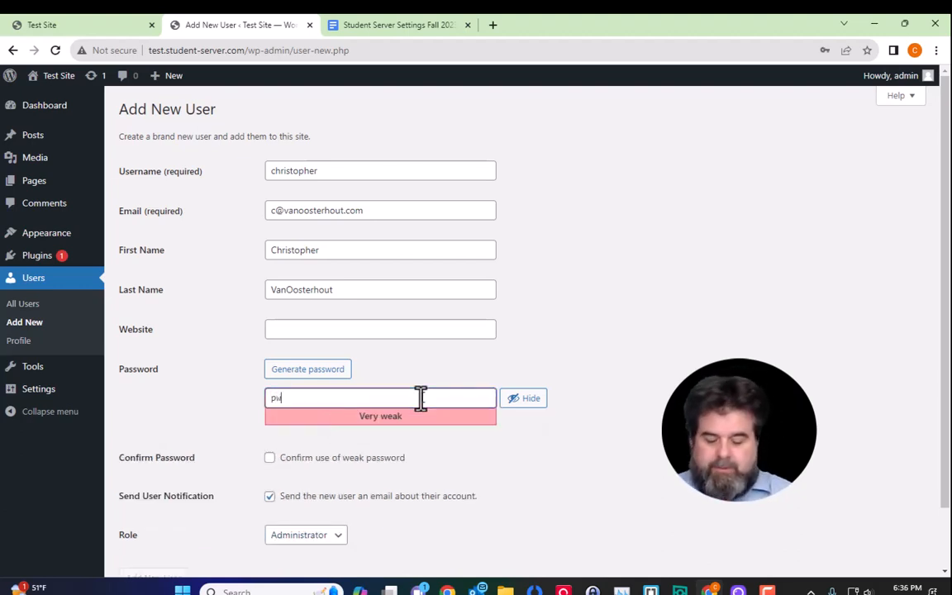
text(aas)
key(BackSpace)
key(BackSpace)
text(sso)
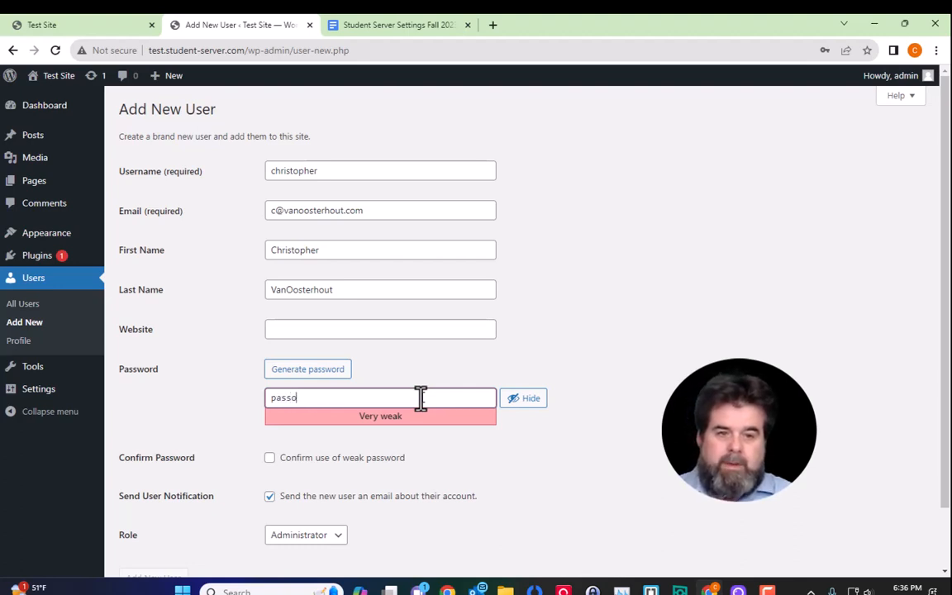
key(BackSpace)
text(word)
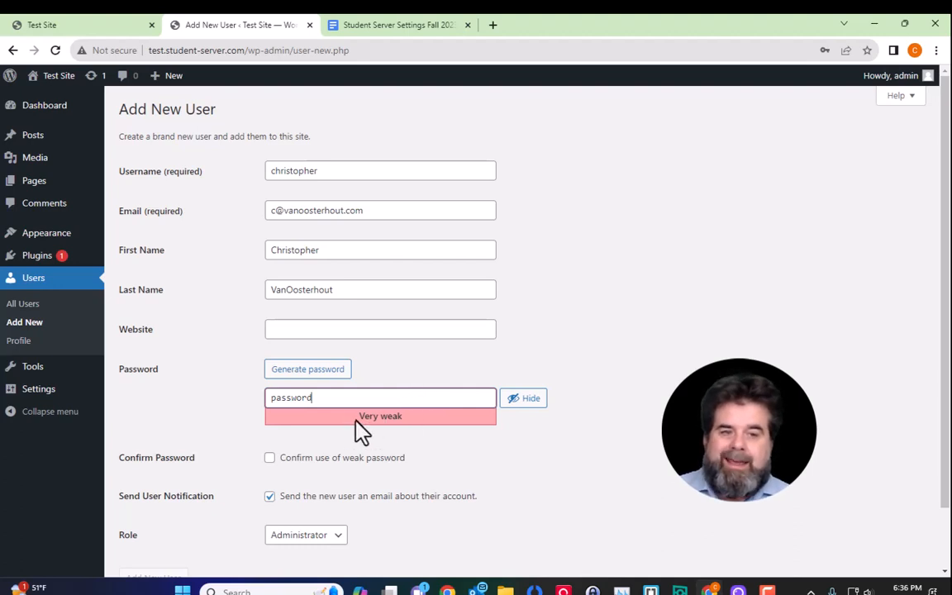
Step: Confirm use of the weak password and create the user with Add New User
click(271, 458)
scroll(367, 471, down, 1)
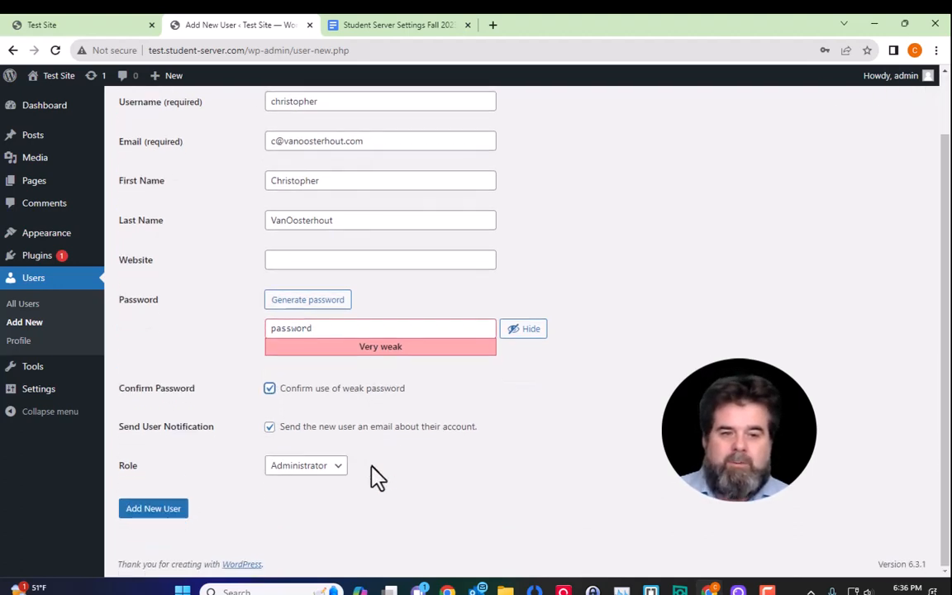
click(150, 511)
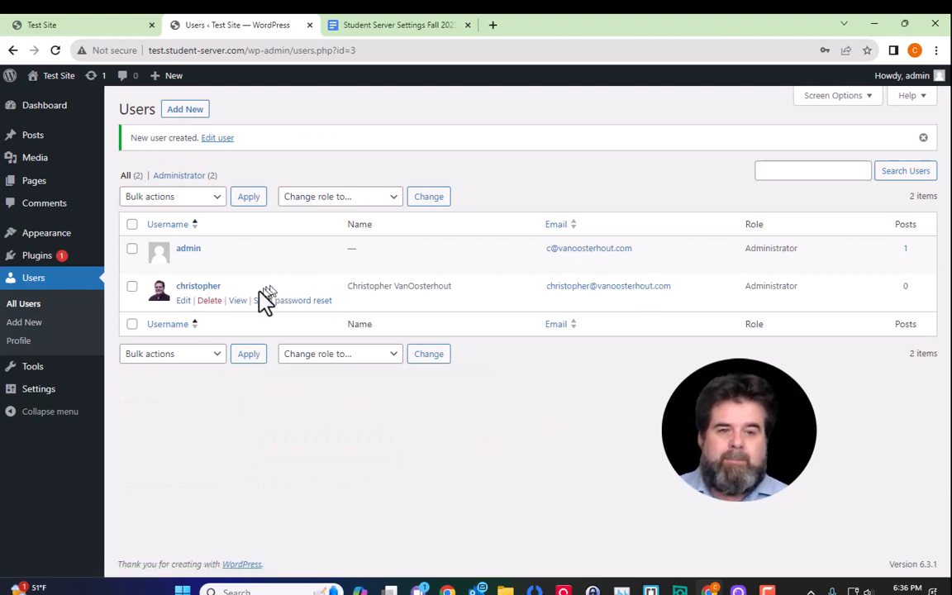
Step: Open the new user's profile and change their role to Subscriber
click(184, 301)
scroll(457, 399, down, 6)
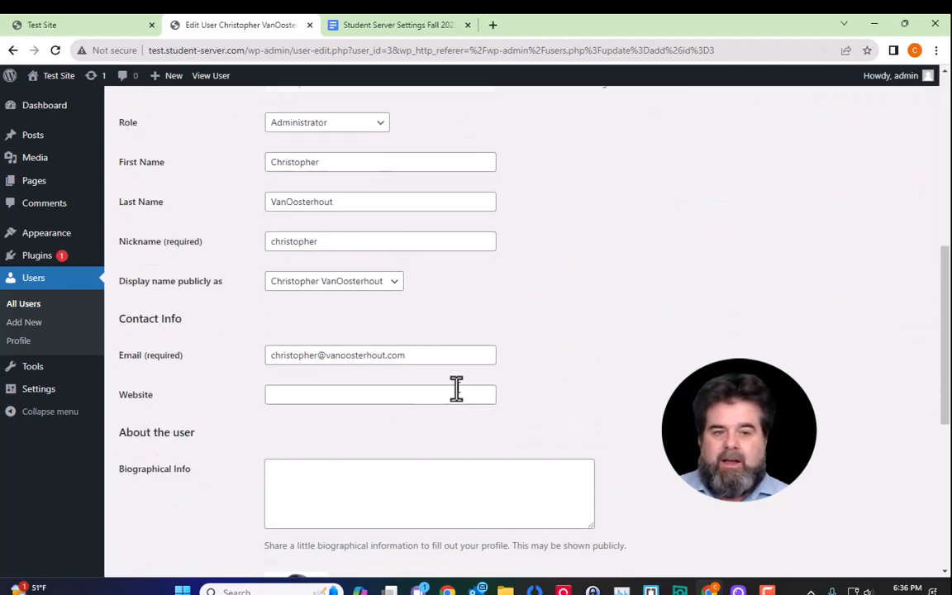
scroll(456, 388, down, 4)
scroll(462, 398, up, 5)
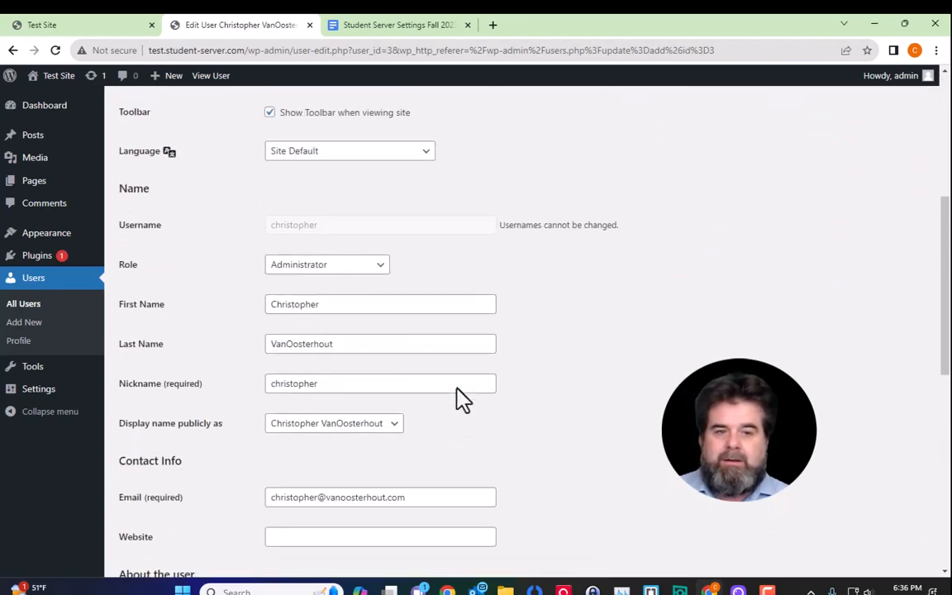
scroll(462, 396, down, 1)
scroll(463, 395, down, 3)
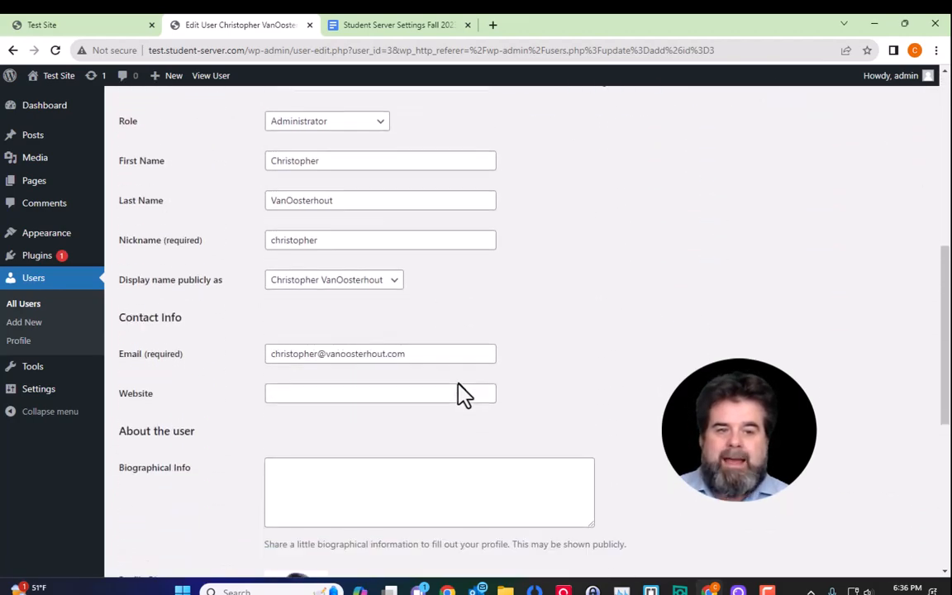
scroll(462, 392, down, 3)
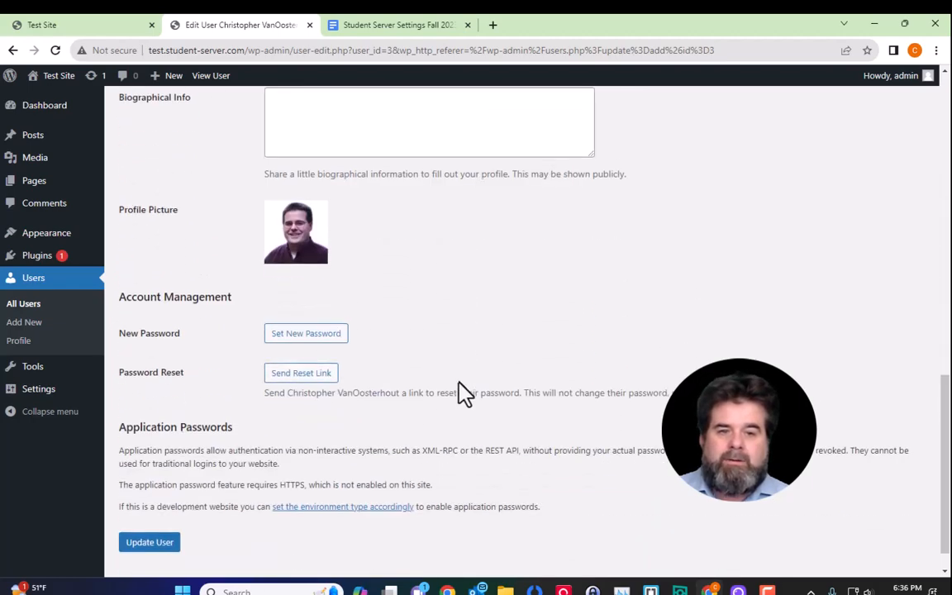
scroll(368, 356, down, 1)
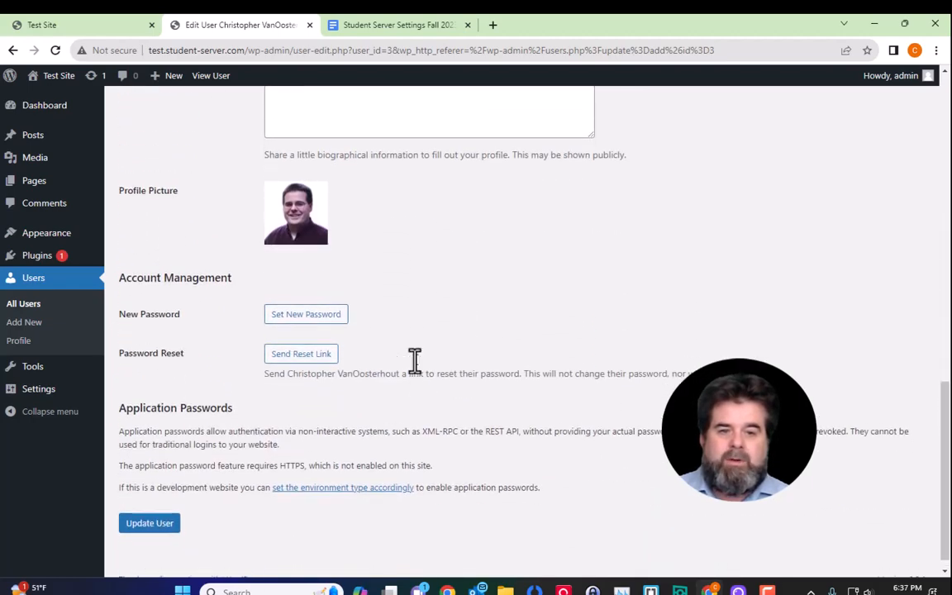
scroll(414, 361, up, 5)
scroll(433, 368, up, 4)
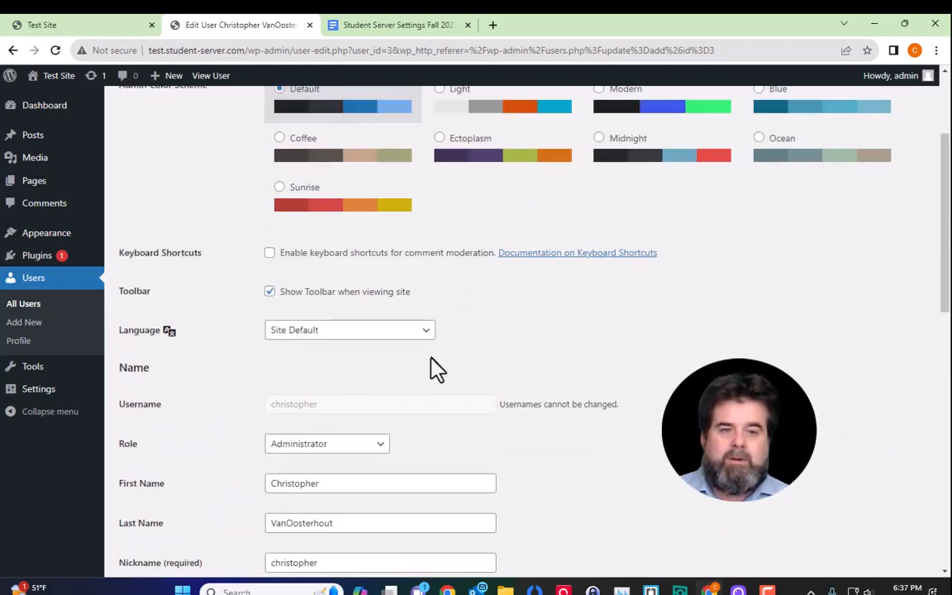
click(380, 447)
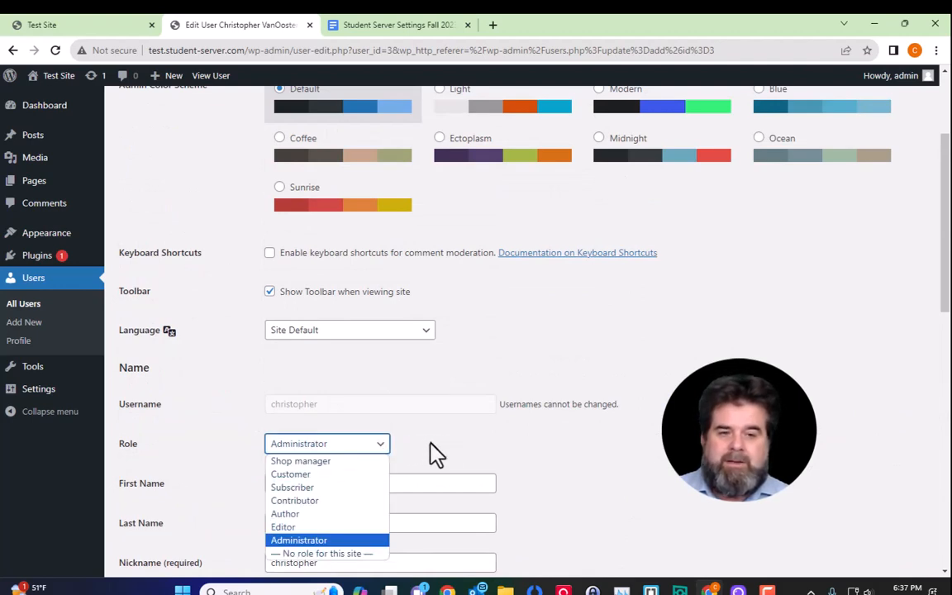
click(336, 489)
Step: Save the profile with Update User and go back to the Users list
scroll(596, 476, down, 3)
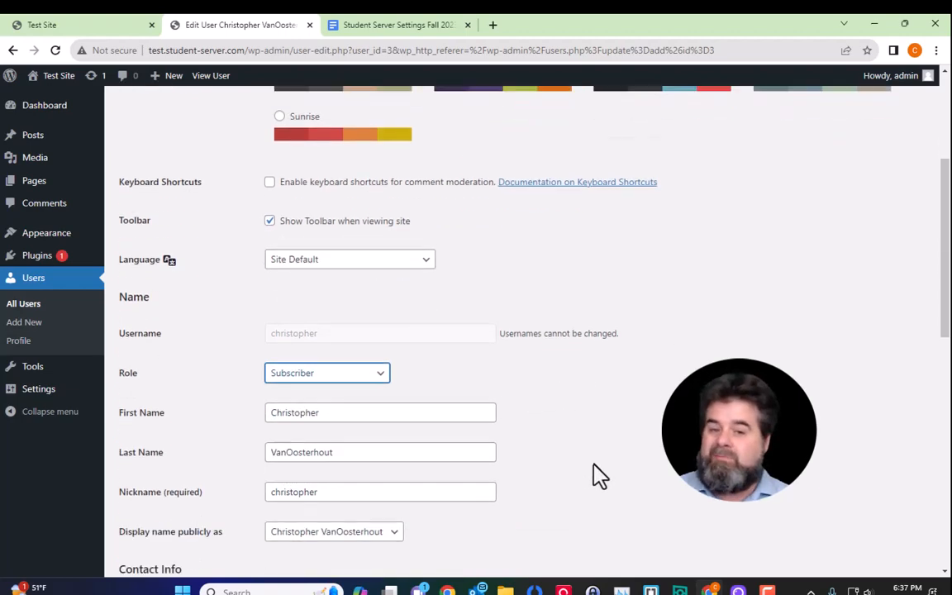
scroll(593, 465, down, 3)
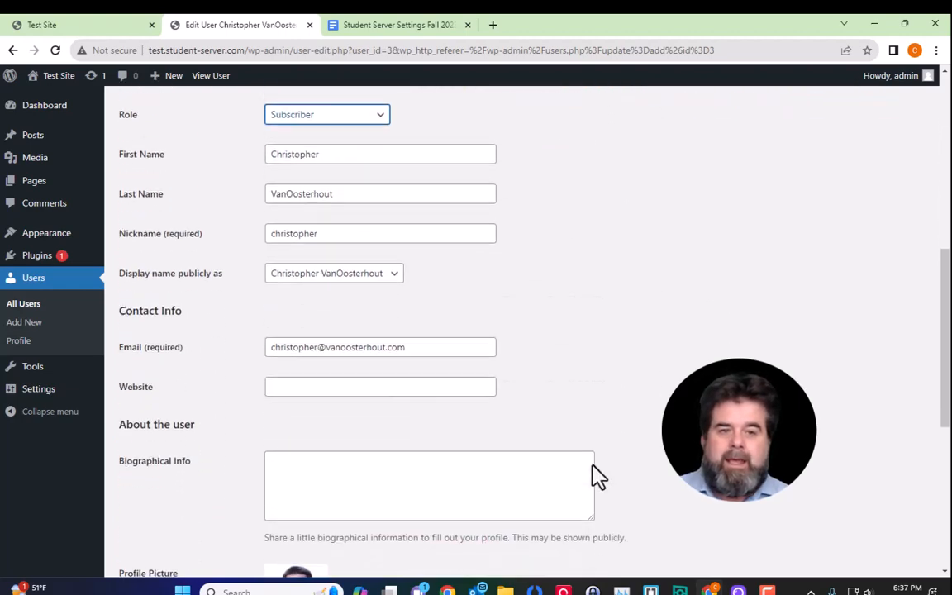
scroll(598, 477, down, 3)
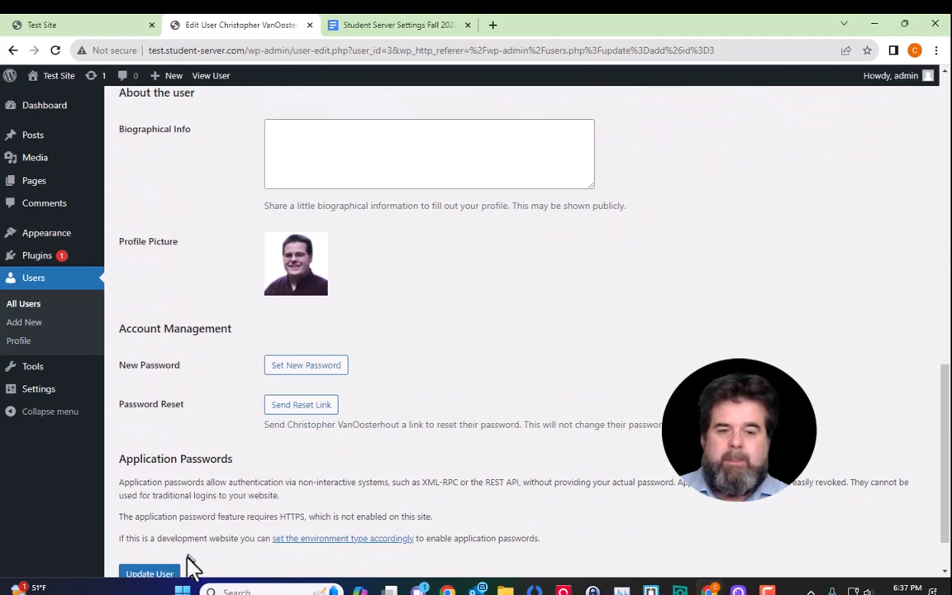
click(159, 570)
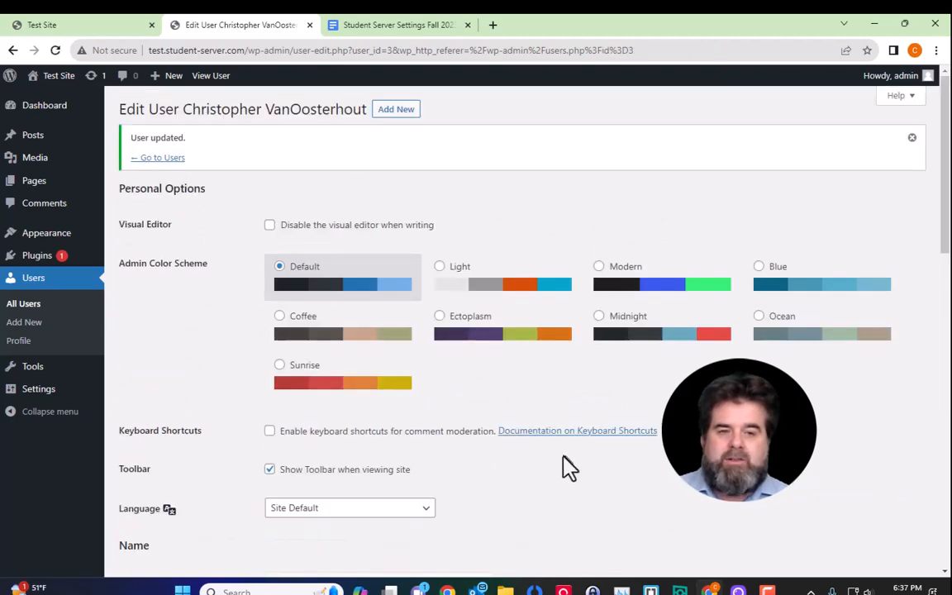
click(156, 158)
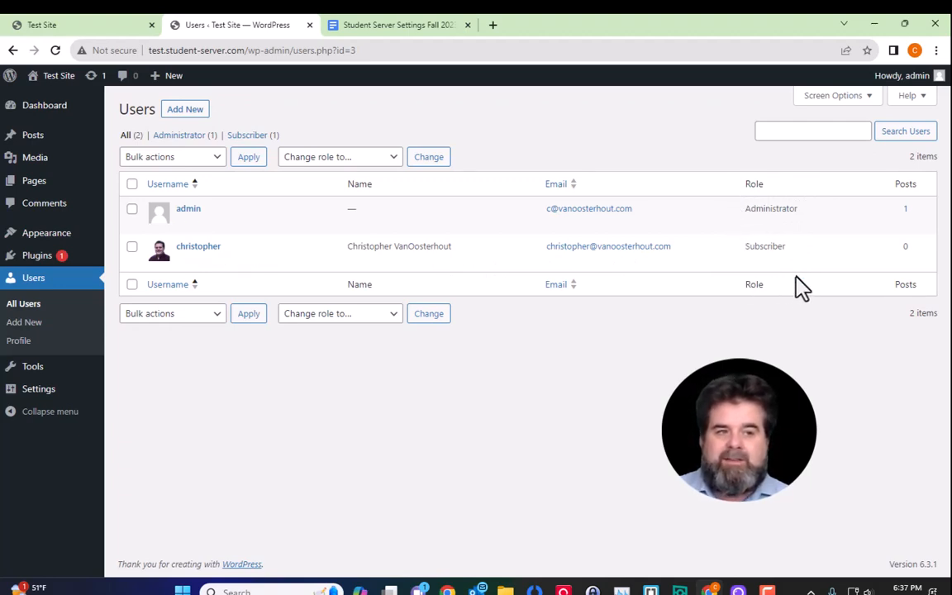
Step: Log out of the admin account from the Howdy, admin menu
click(913, 78)
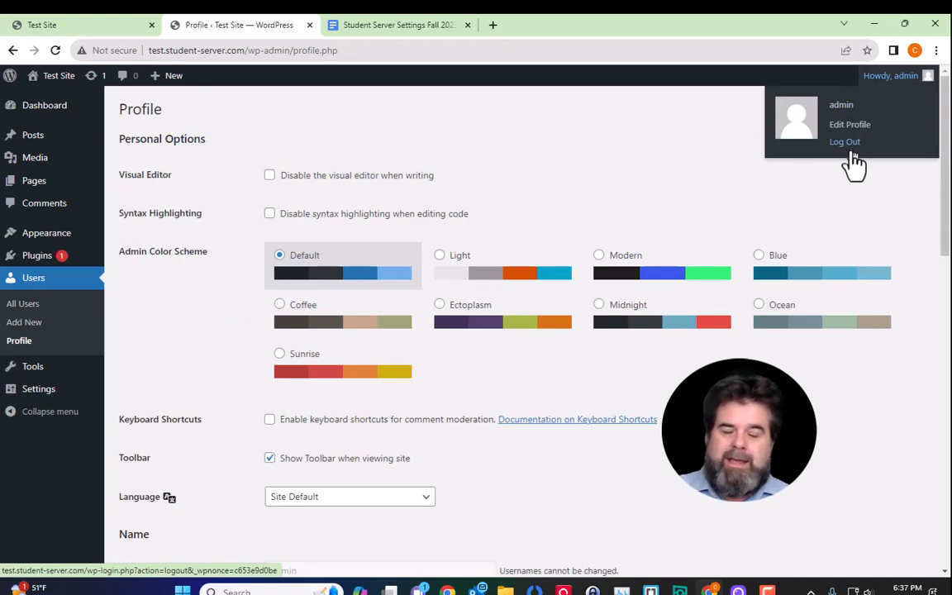
click(847, 151)
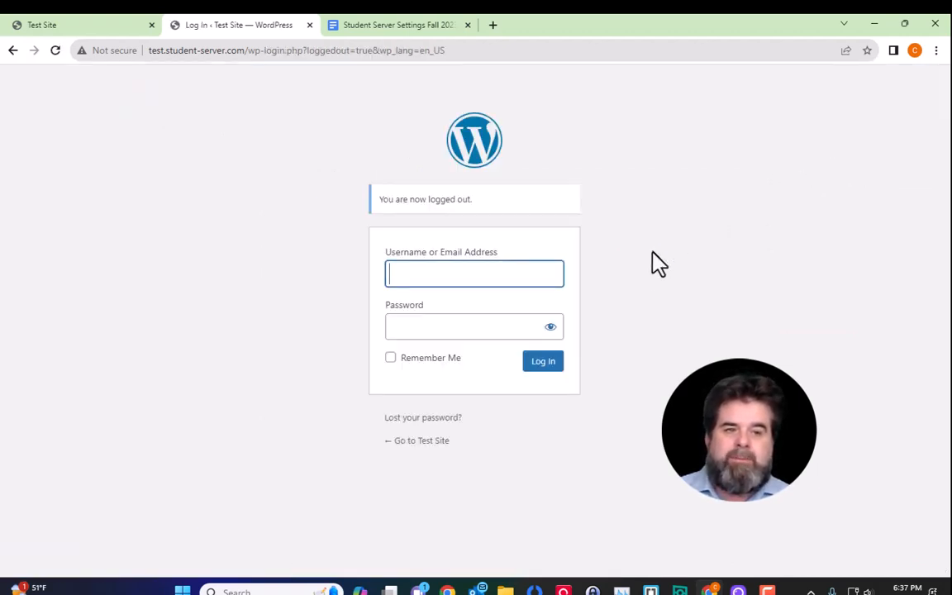
click(741, 273)
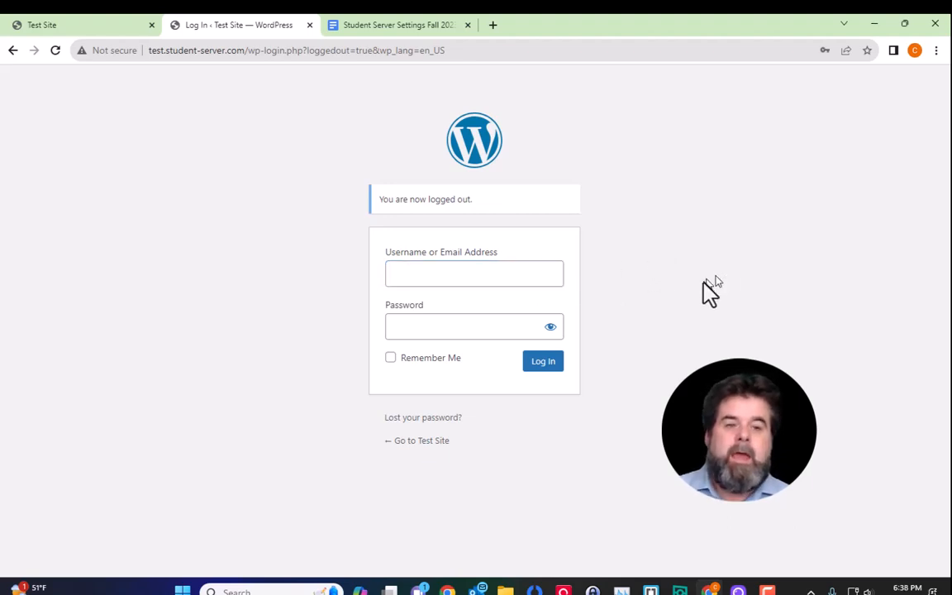
Step: Enter the second user's username and password in the login form
click(468, 273)
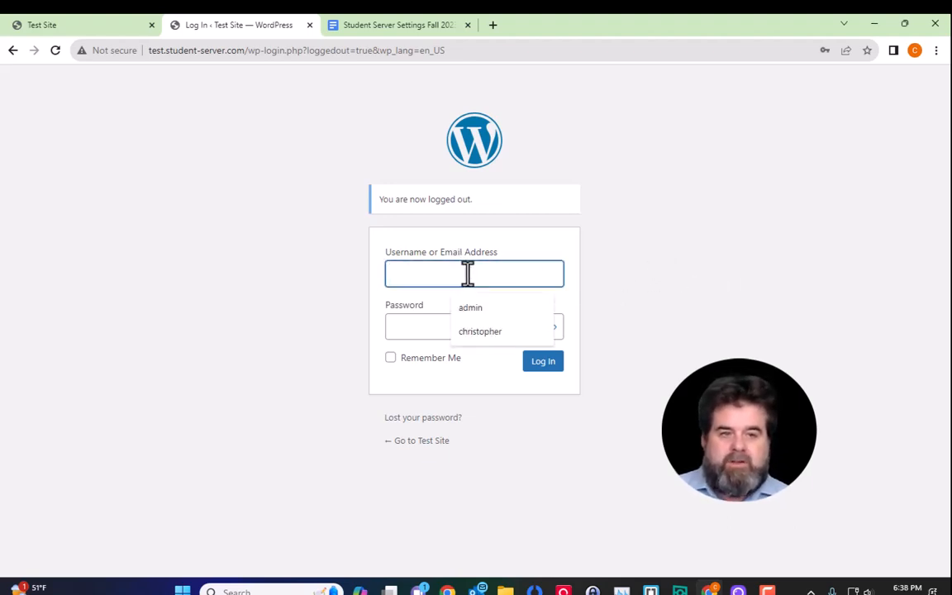
text(christopher)
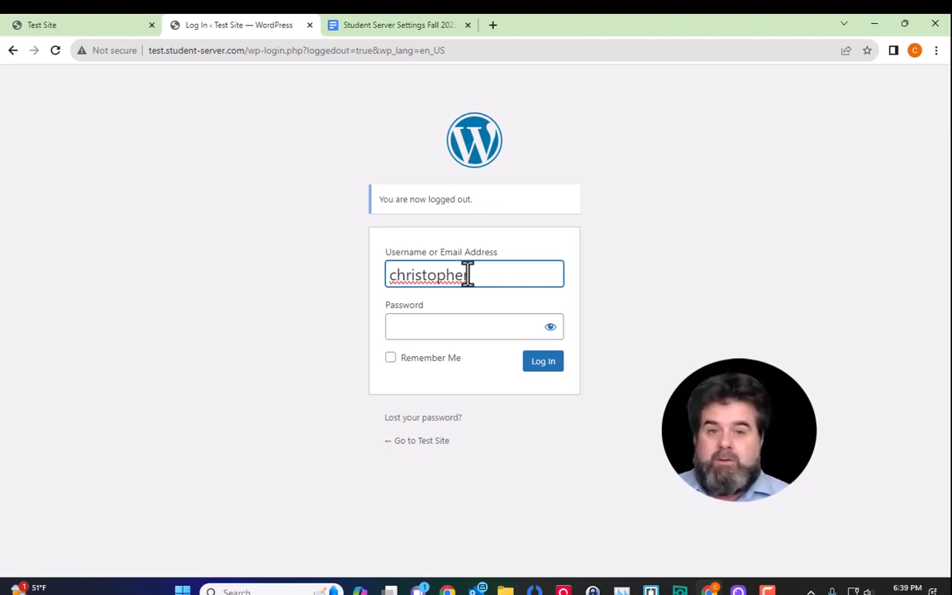
key(Tab)
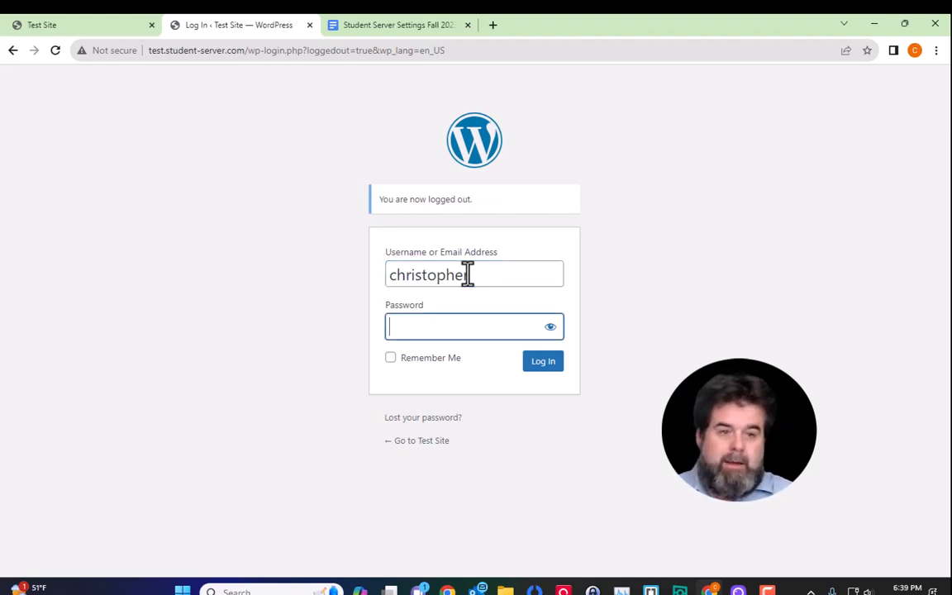
text(••••••)
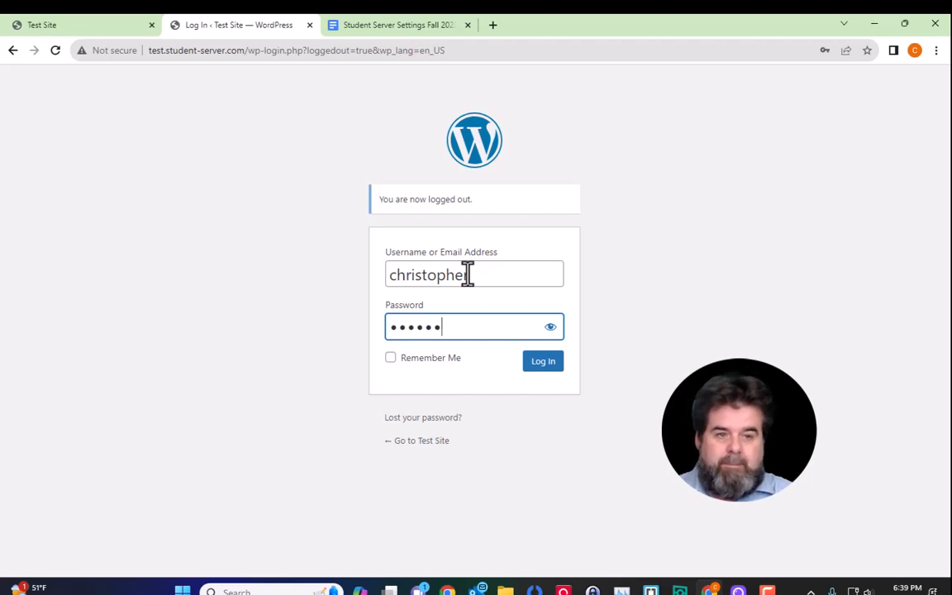
Step: Log in as the second user, scroll through the Profile-only dashboard, then log out
click(544, 363)
scroll(665, 351, down, 5)
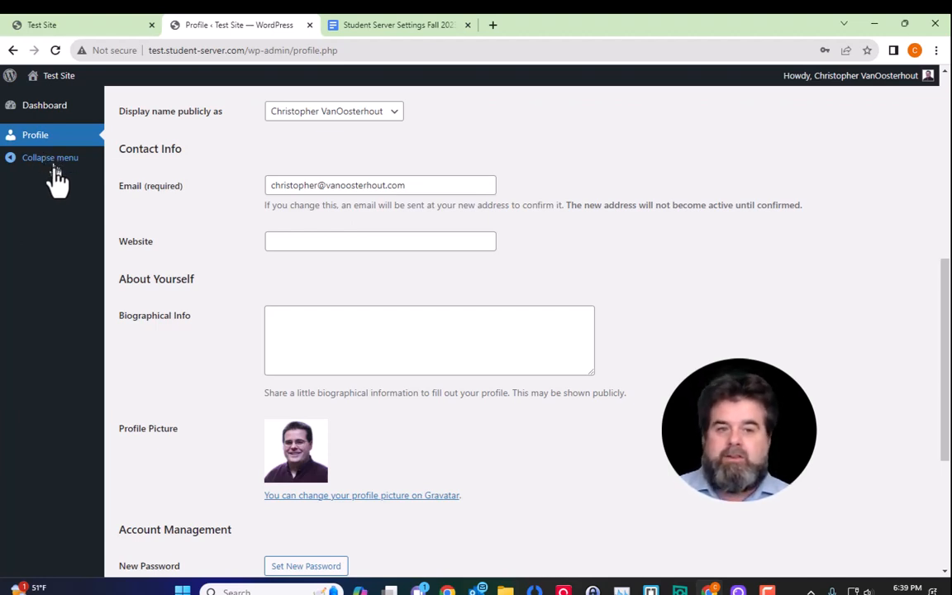
scroll(623, 378, down, 2)
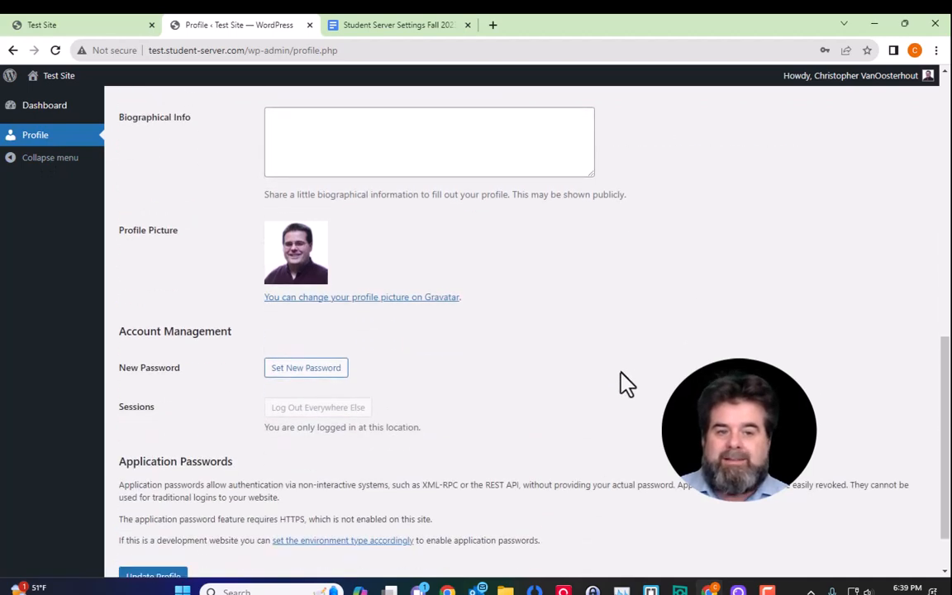
scroll(626, 381, up, 7)
scroll(625, 384, up, 1)
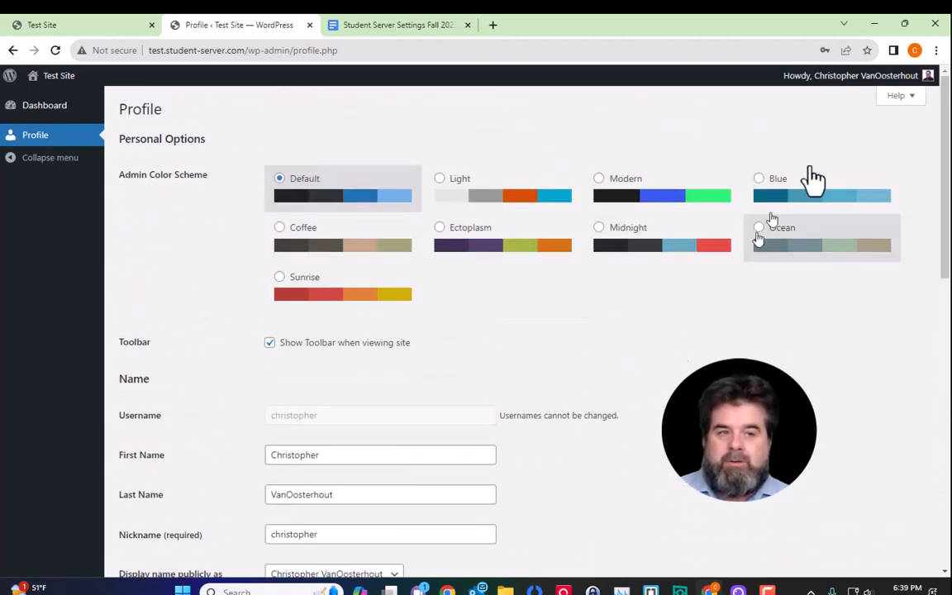
mouse_move(877, 87)
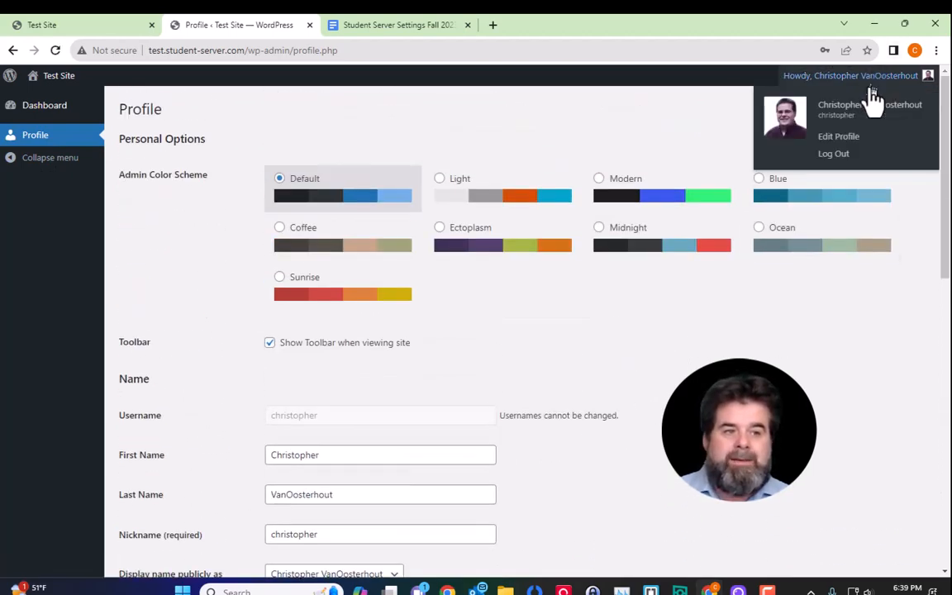
click(856, 161)
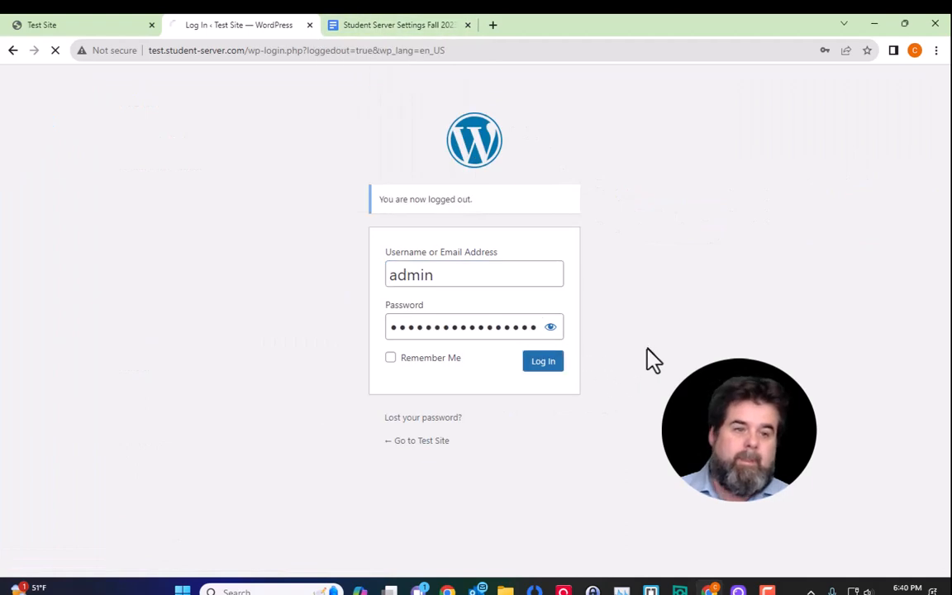
Step: Submit the admin login and look over the Tools, Plugins, Settings and account menus
key(Return)
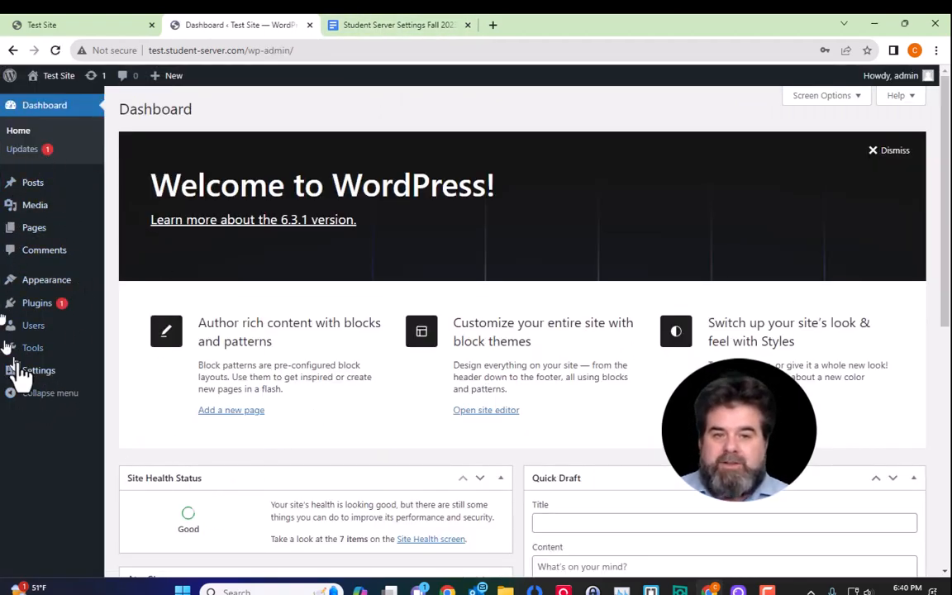
mouse_move(54, 361)
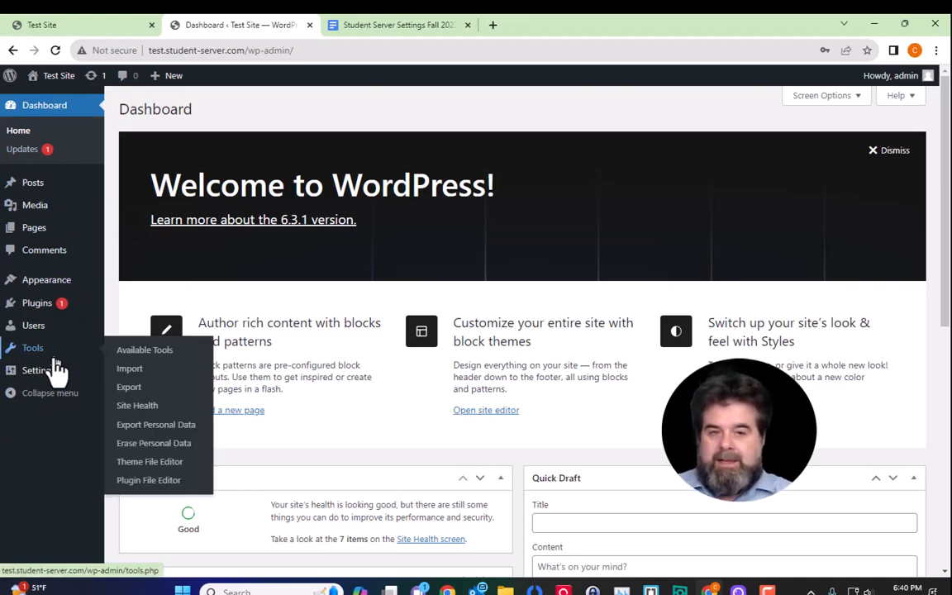
mouse_move(33, 235)
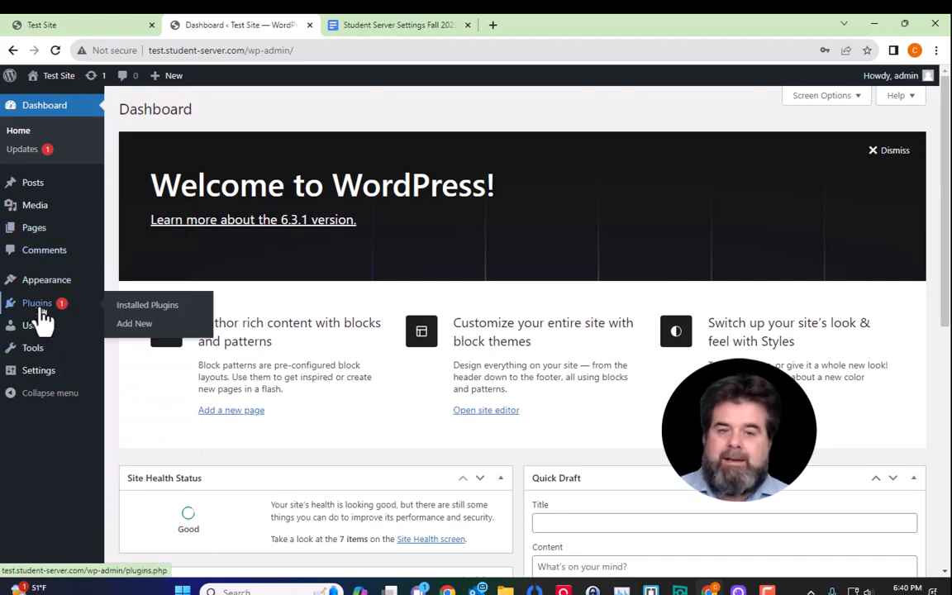
mouse_move(42, 378)
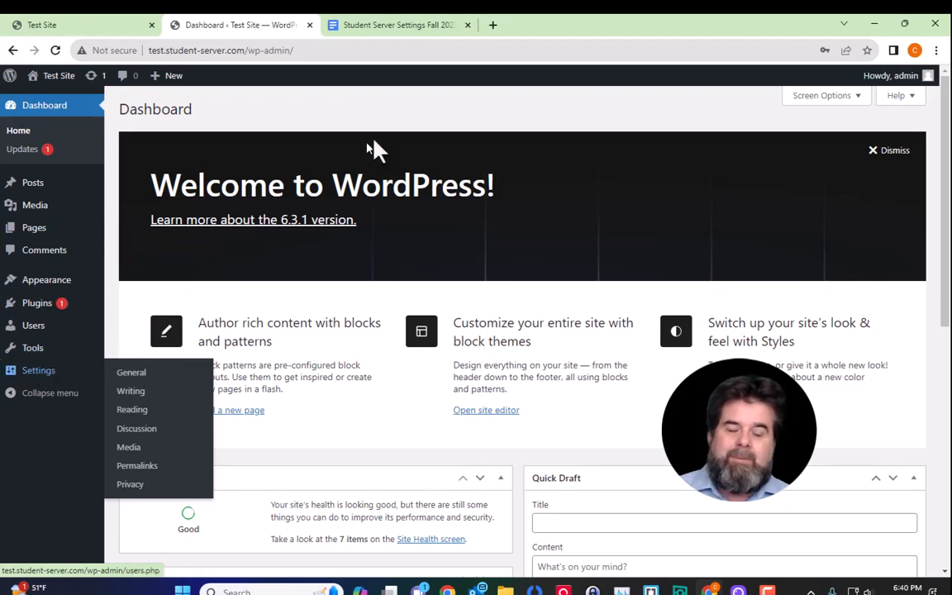
mouse_move(876, 79)
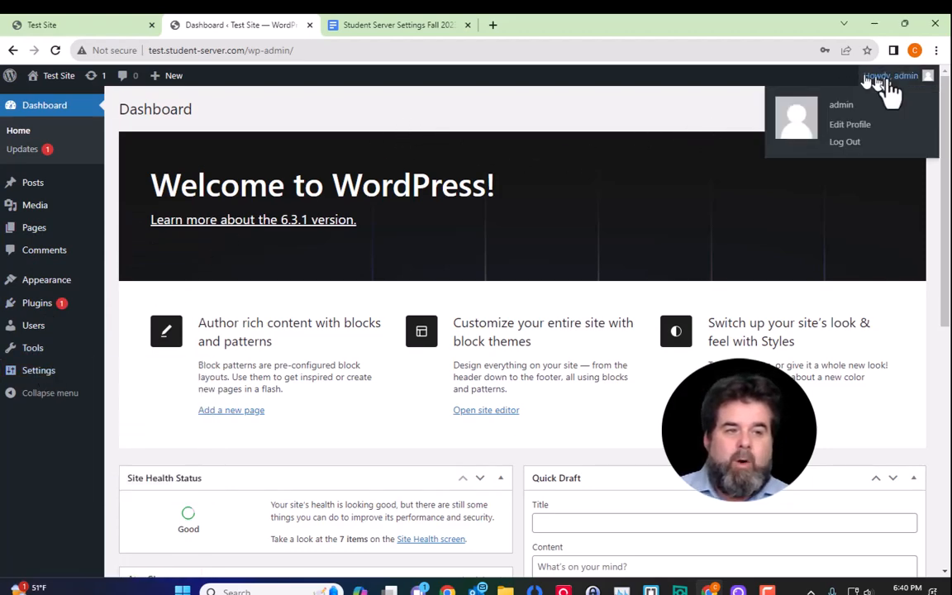
Step: Log out of admin and sign in as the Subscriber user, correcting username typos
click(859, 147)
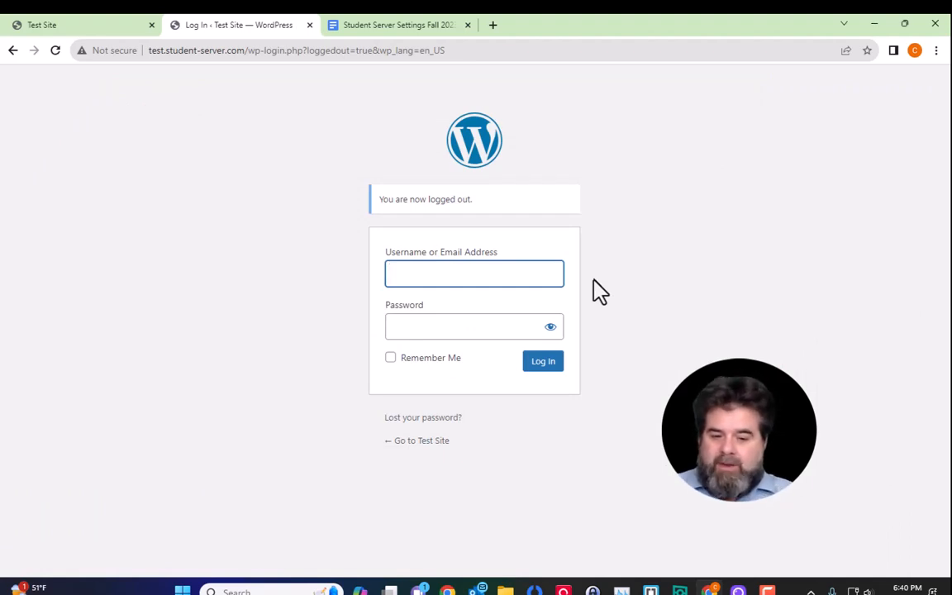
text(admion)
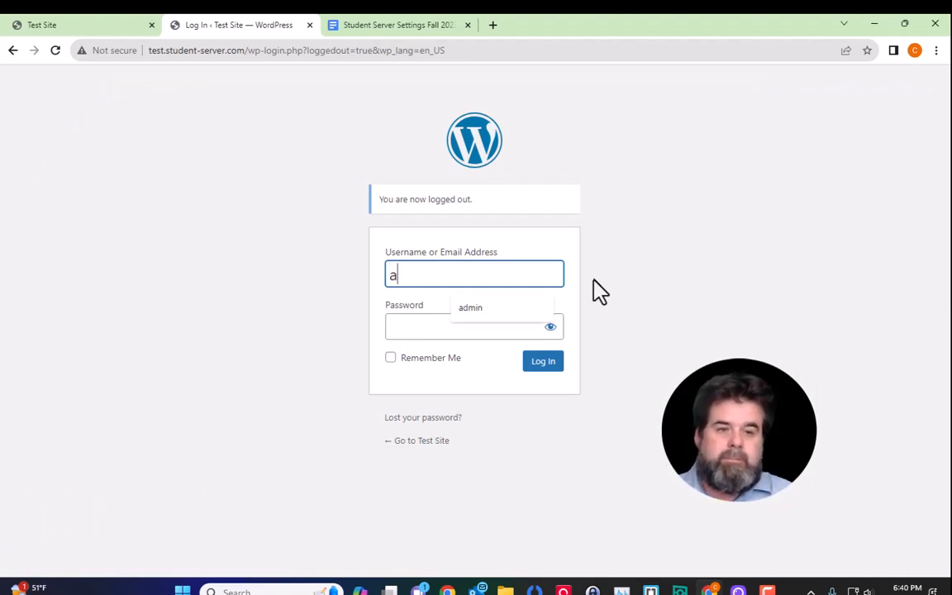
key(BackSpace)
key(BackSpace)
key(BackSpace)
key(BackSpace)
key(BackSpace)
key(BackSpace)
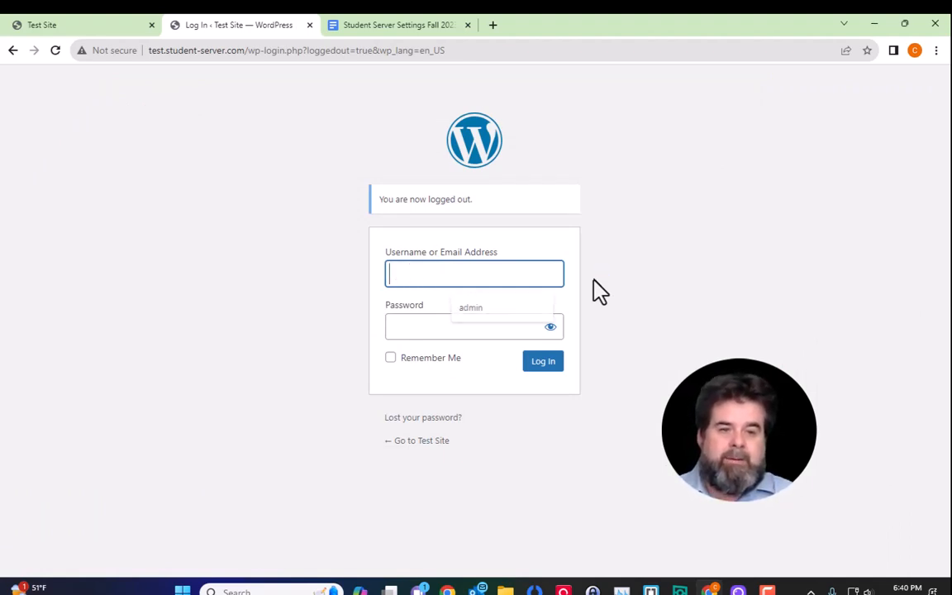
text(christm)
key(BackSpace)
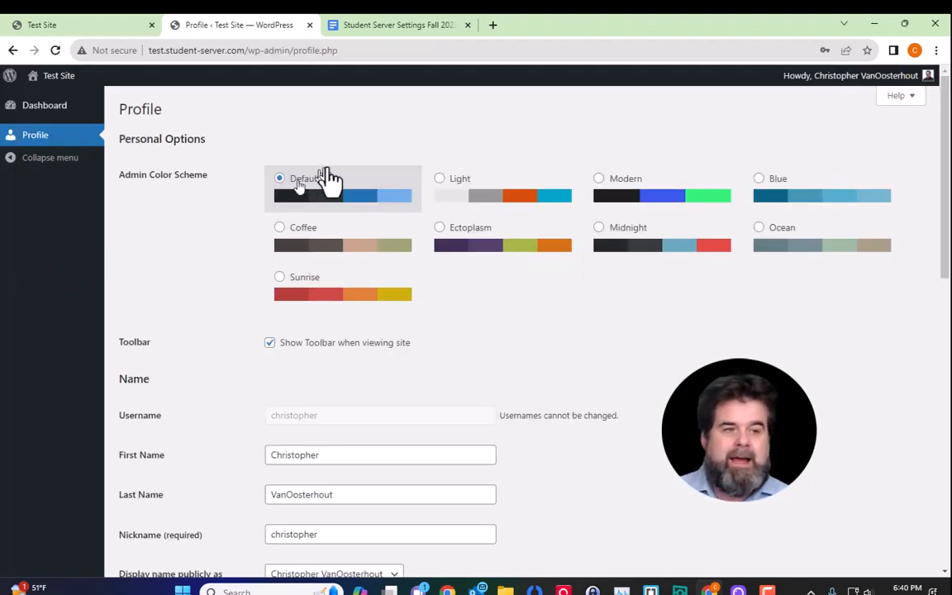
mouse_move(868, 91)
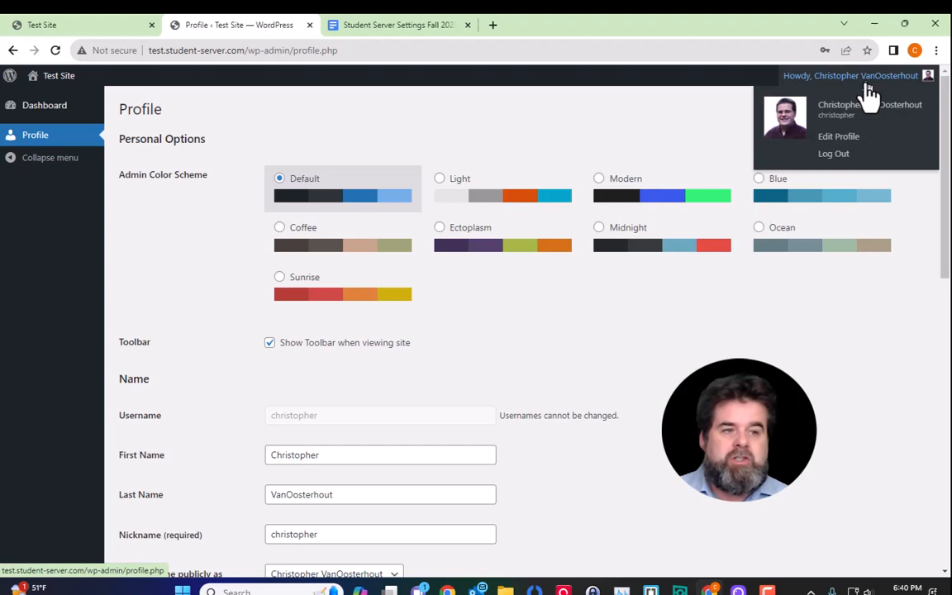
Step: Log the second user out and sign in as admin with the pasted password
click(836, 155)
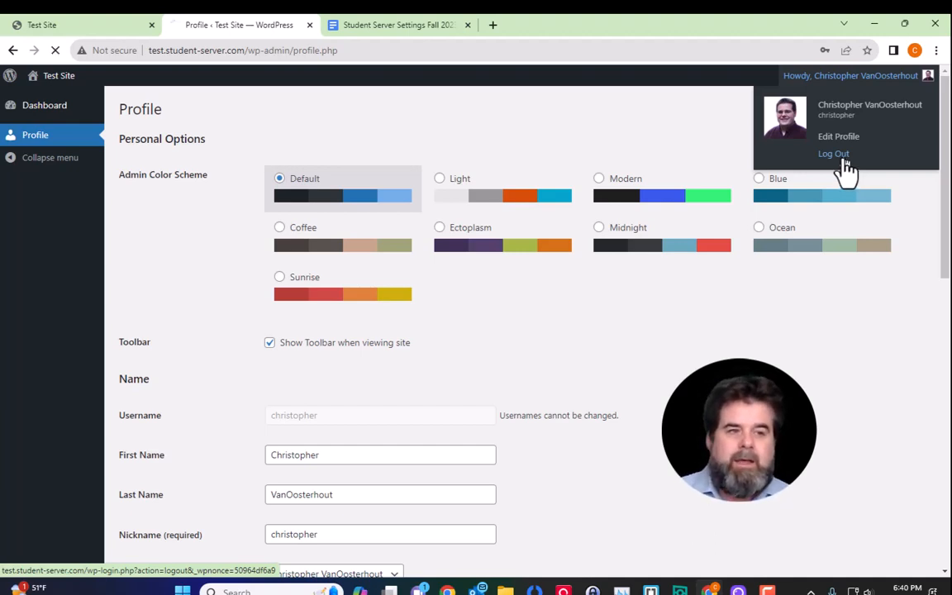
click(520, 268)
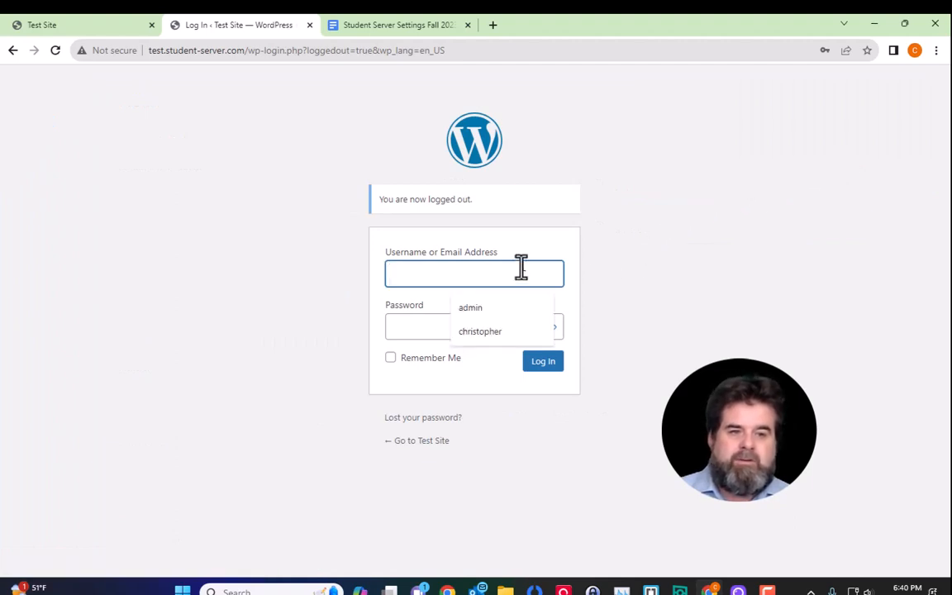
text(admin)
key(Tab)
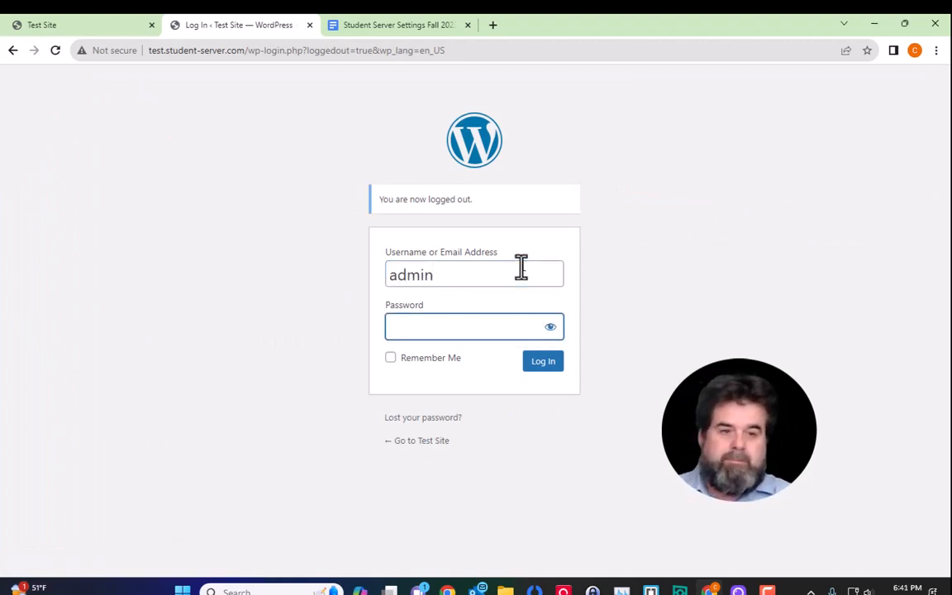
key(ctrl+v)
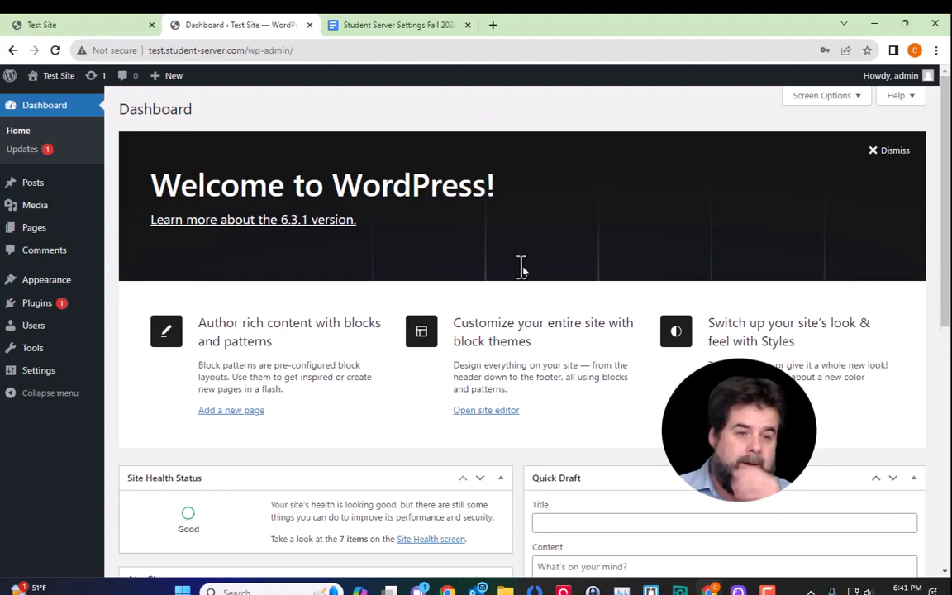
Step: Open the subscriber's profile from Users and change the role to Editor
click(48, 333)
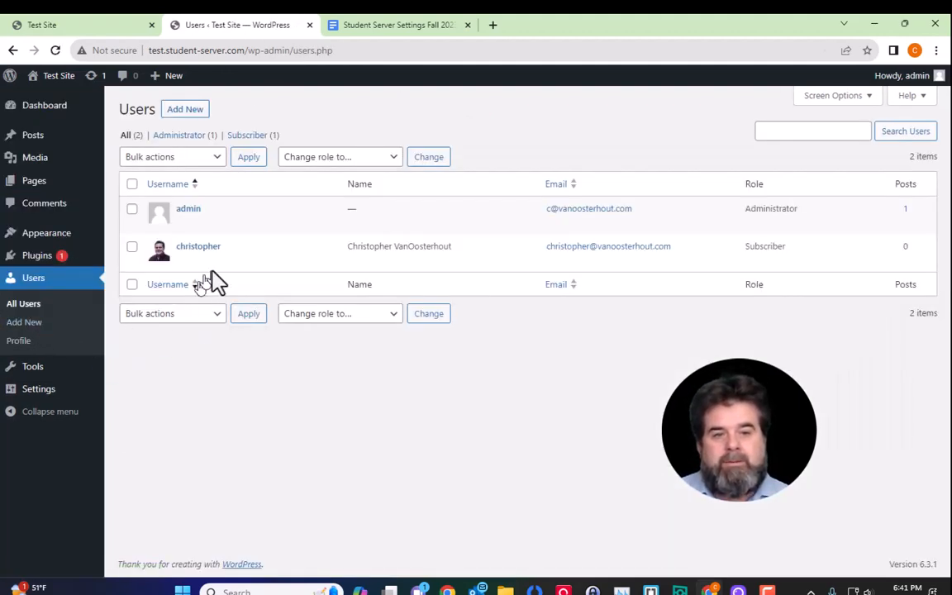
click(184, 260)
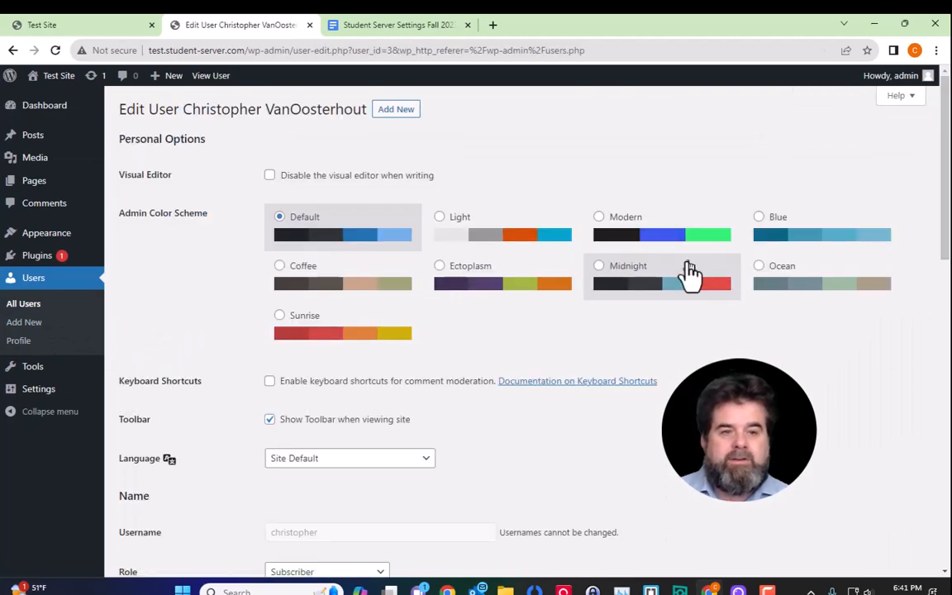
scroll(688, 298, down, 3)
scroll(688, 306, down, 2)
scroll(688, 308, up, 1)
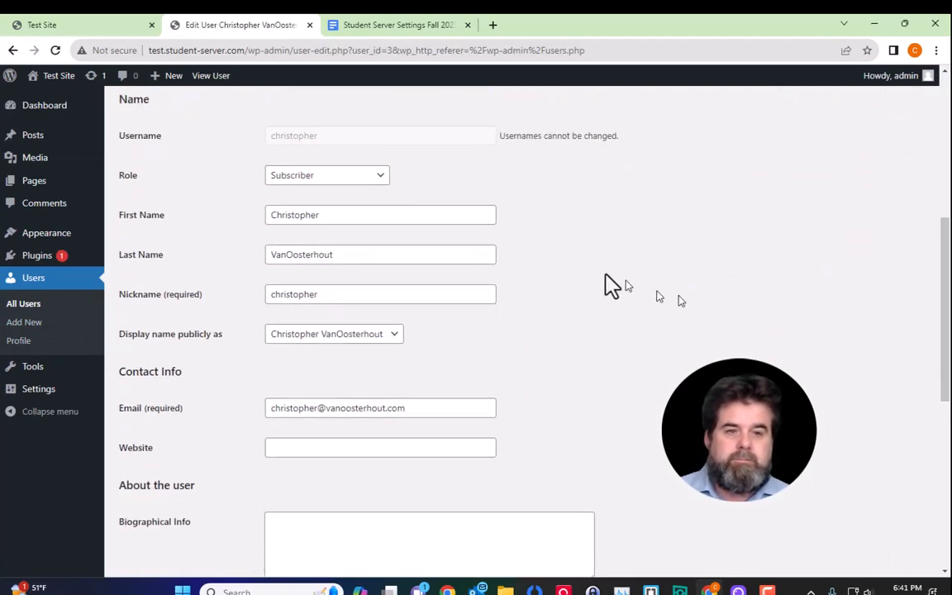
click(374, 180)
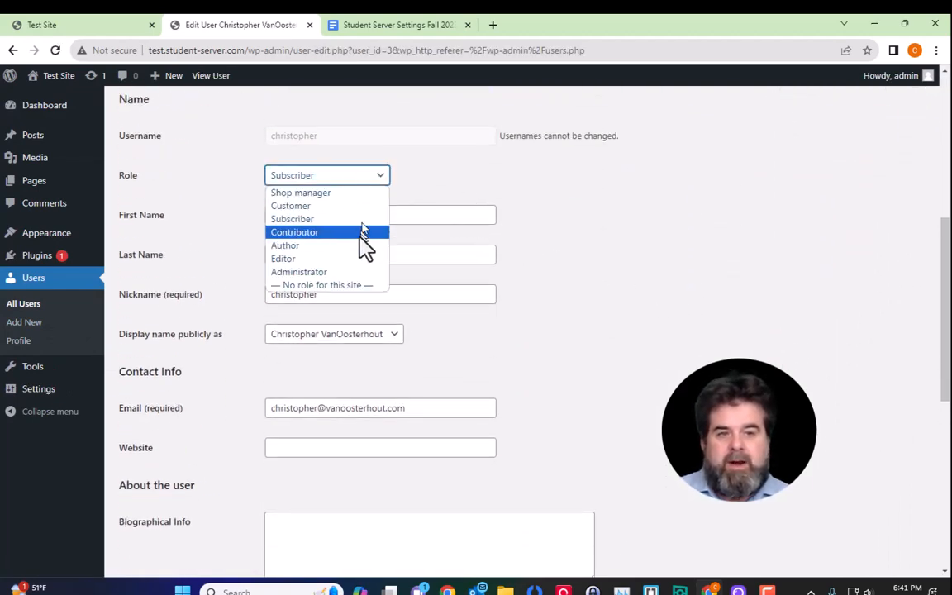
click(375, 272)
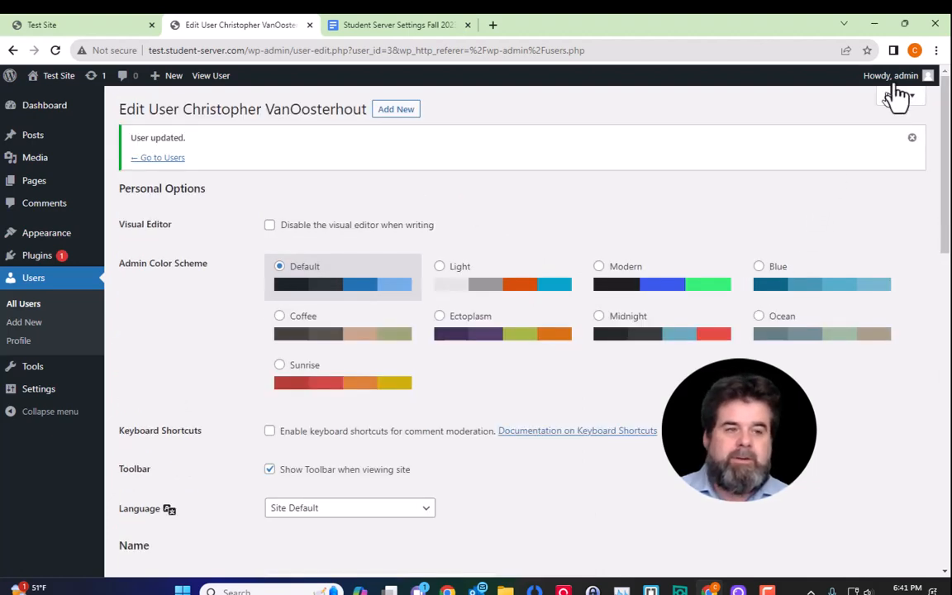
Step: Log out of admin, sign in as the Editor user, and dismiss Chrome's password warning
mouse_move(902, 83)
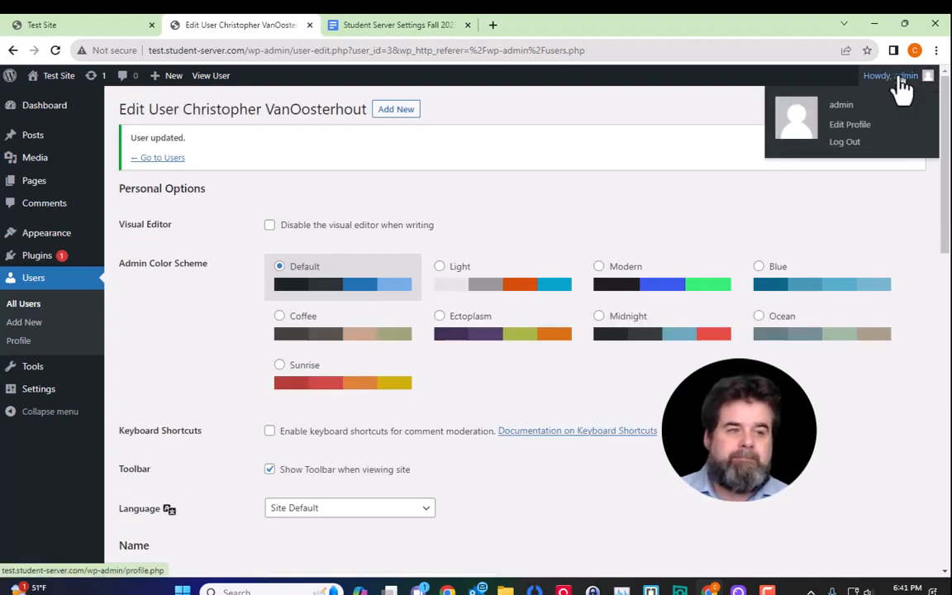
click(845, 159)
click(512, 278)
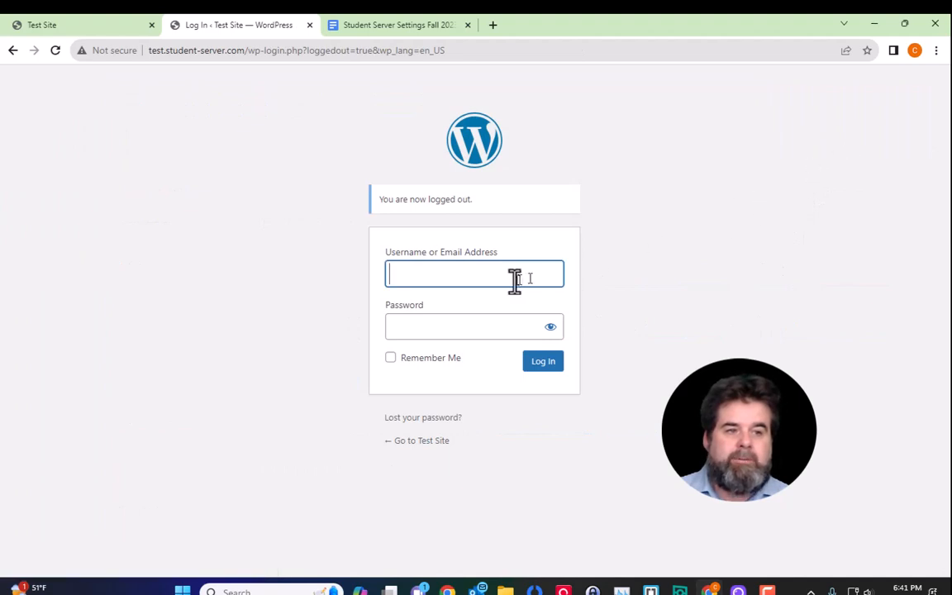
text(christopher)
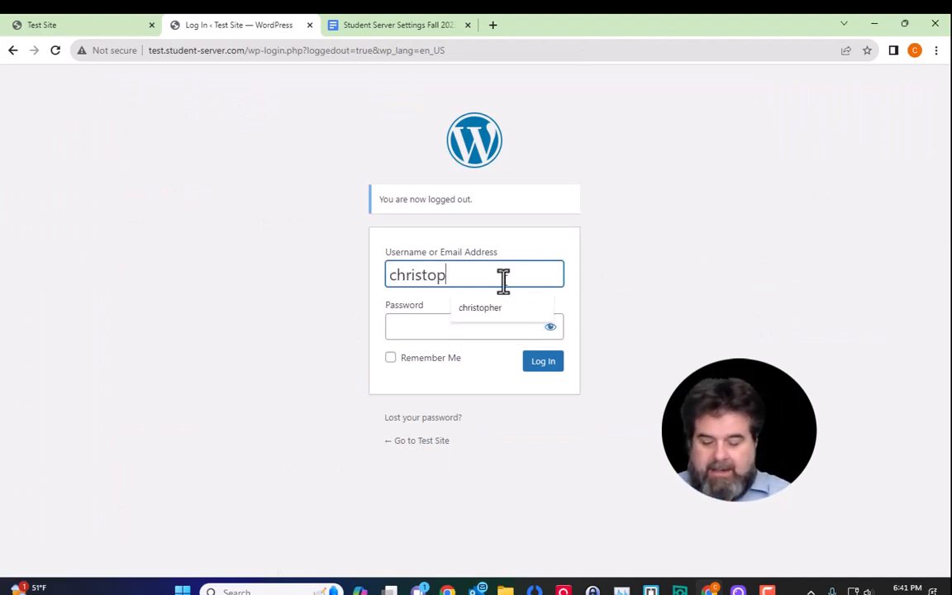
key(Tab)
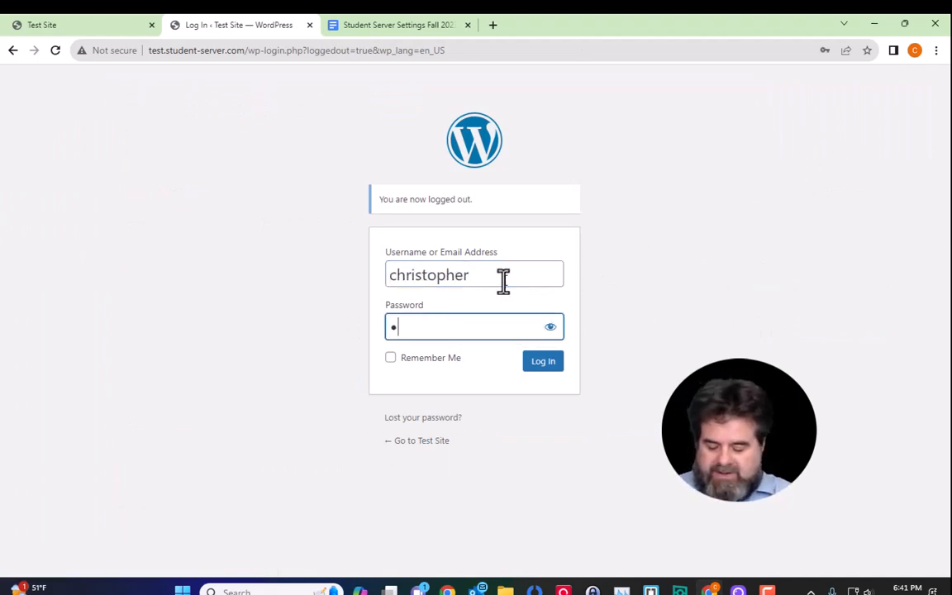
text(••••••)
click(541, 363)
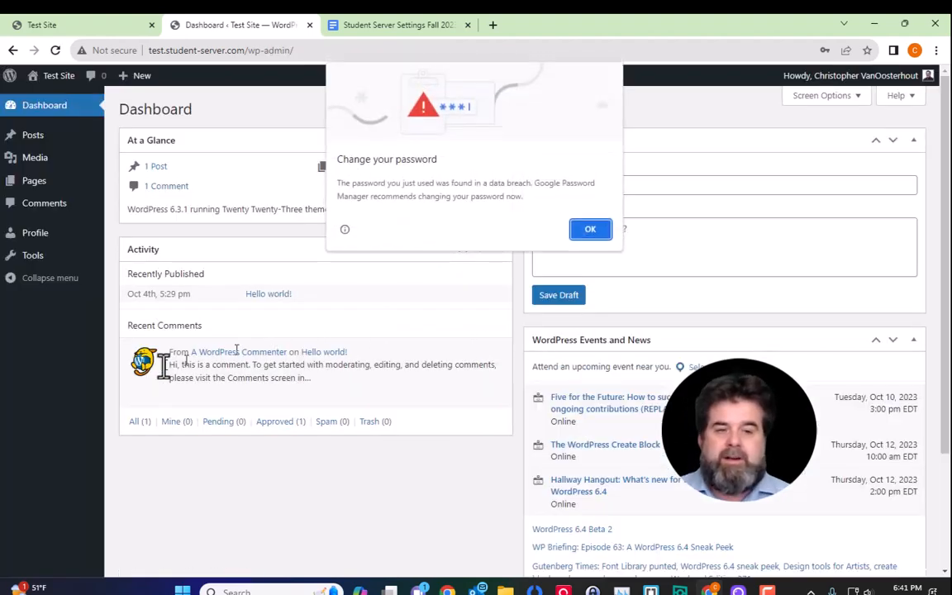
click(587, 228)
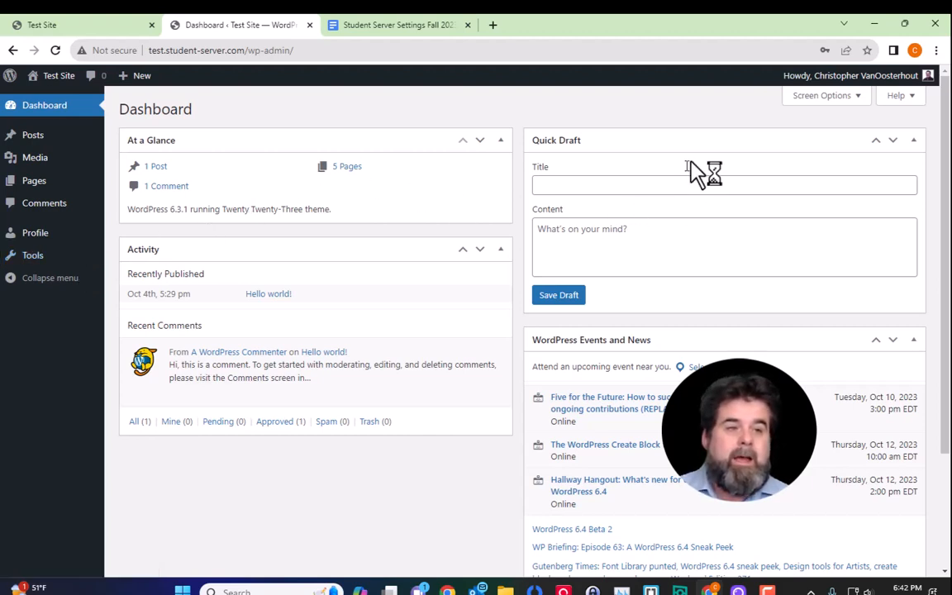
mouse_move(854, 84)
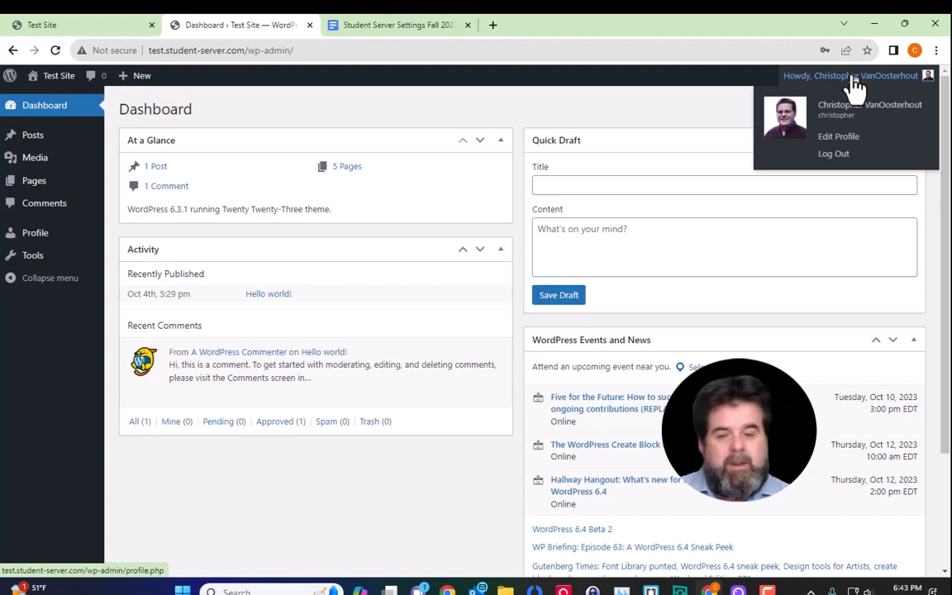
Step: Log out of the Editor account and sign back in as admin with the pasted password
click(846, 156)
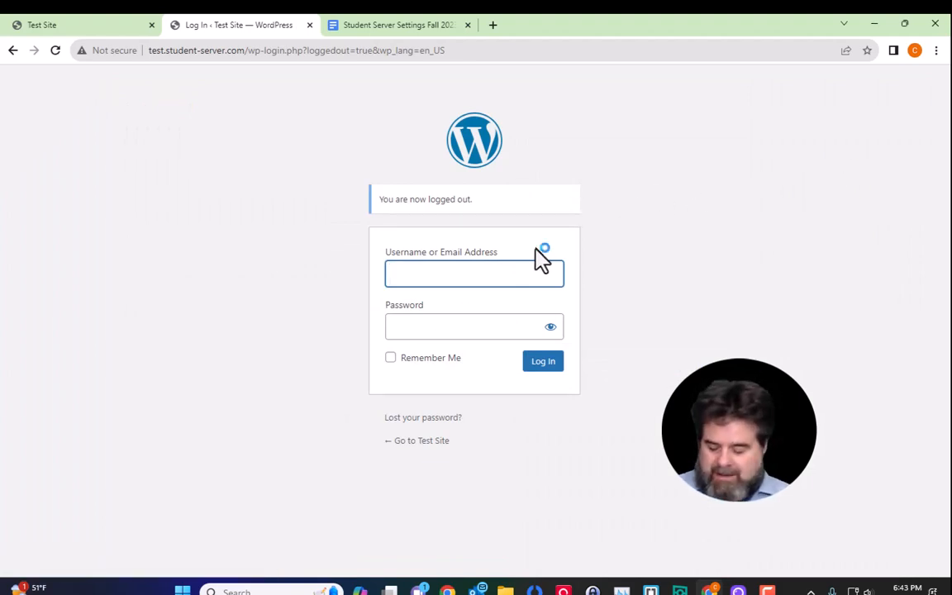
text(admin)
key(Tab)
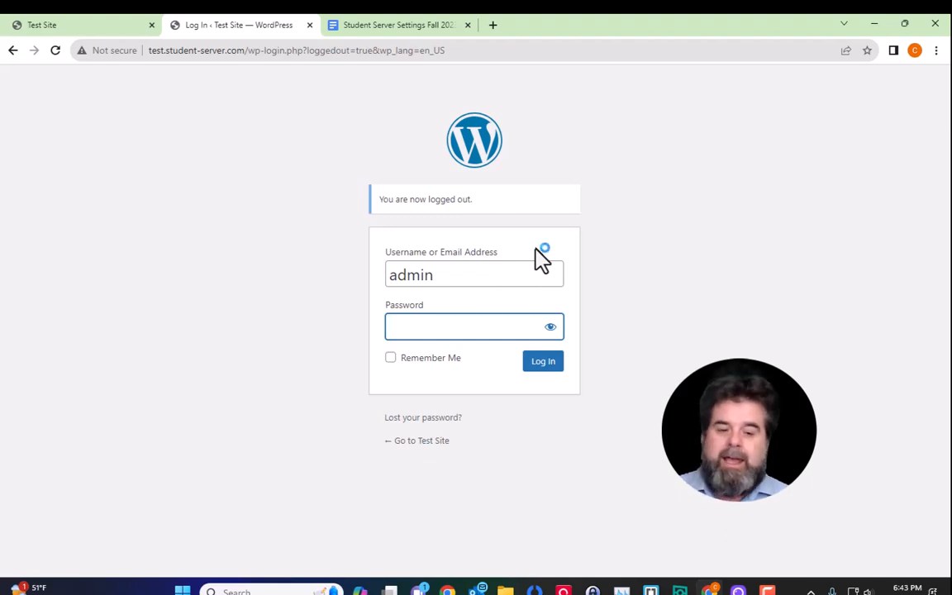
key(ctrl+v)
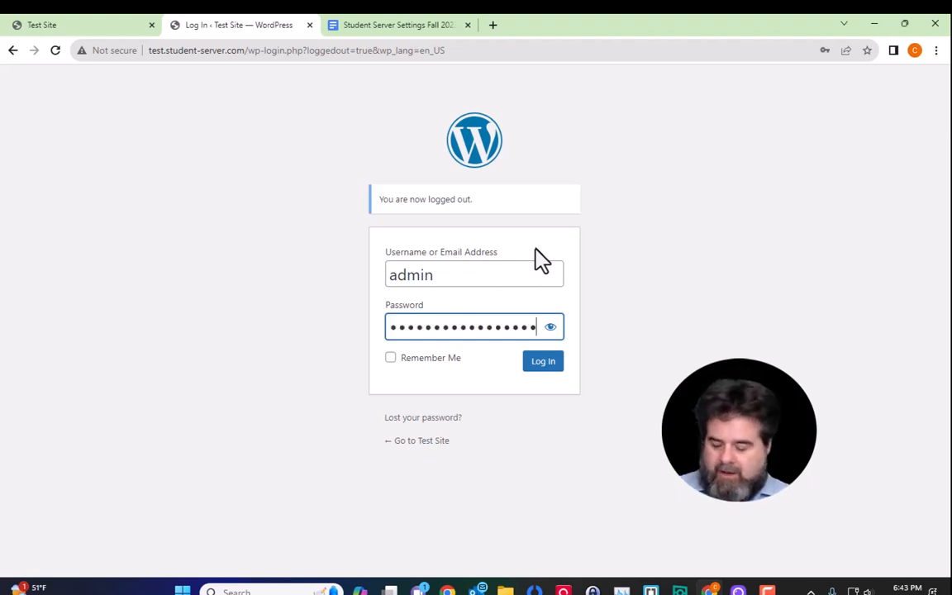
click(545, 363)
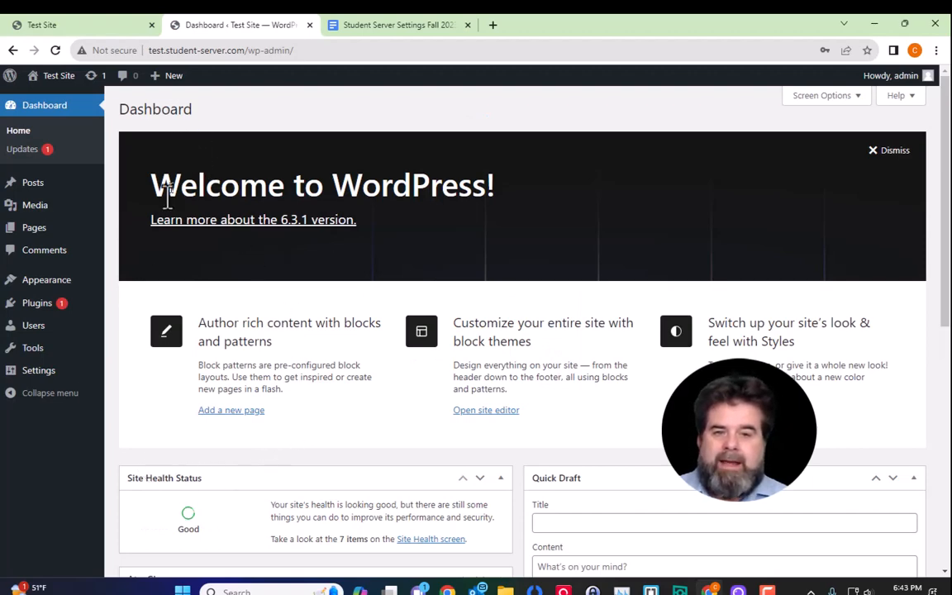
mouse_move(74, 372)
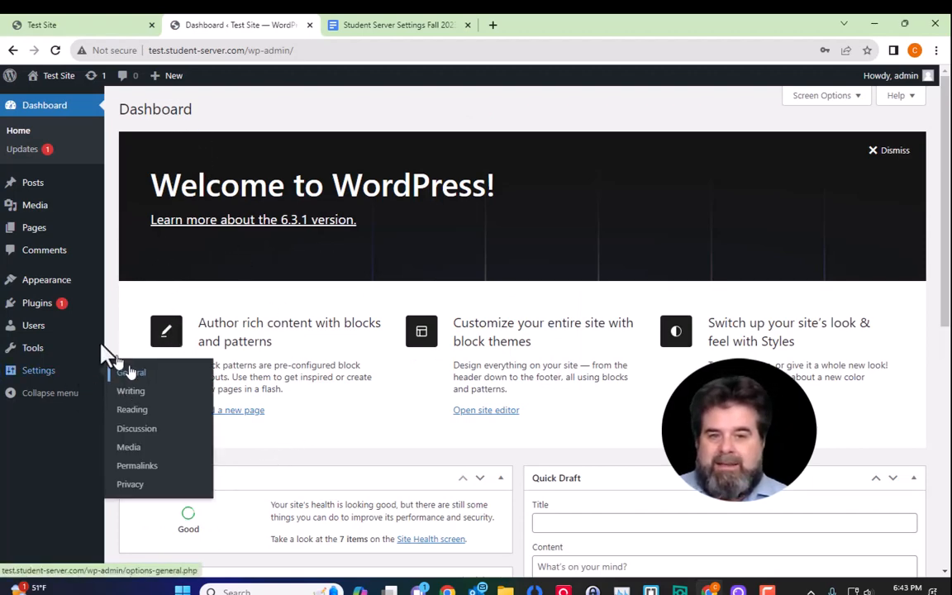
mouse_move(91, 308)
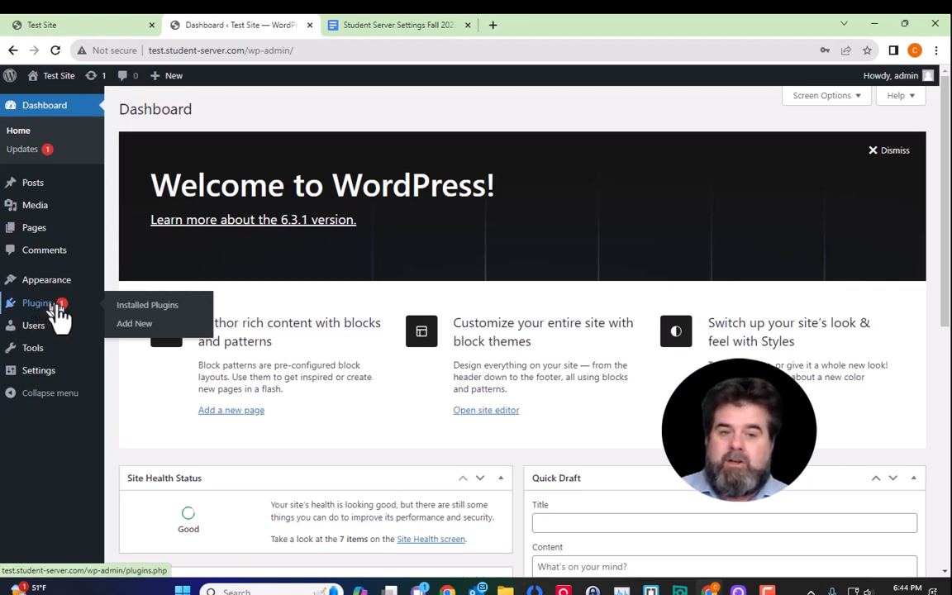
Step: Search Add New Plugins for 'woocommerce' and install the WooCommerce plugin
click(149, 325)
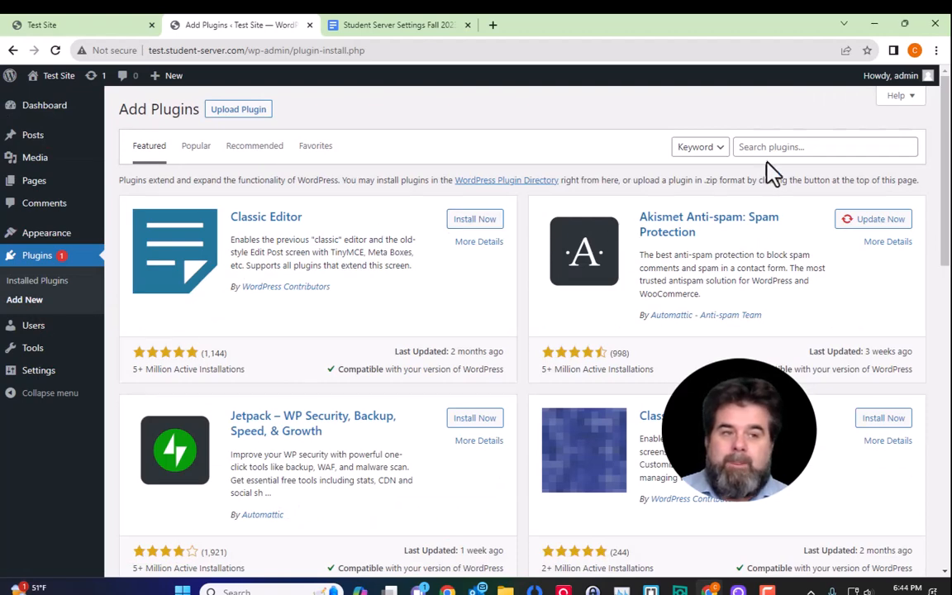
click(777, 149)
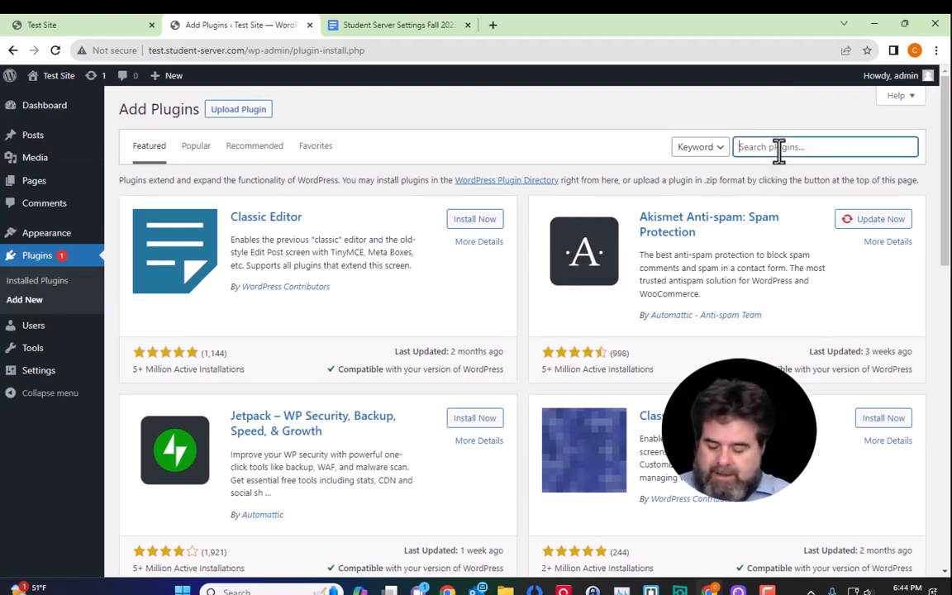
text(woocommer)
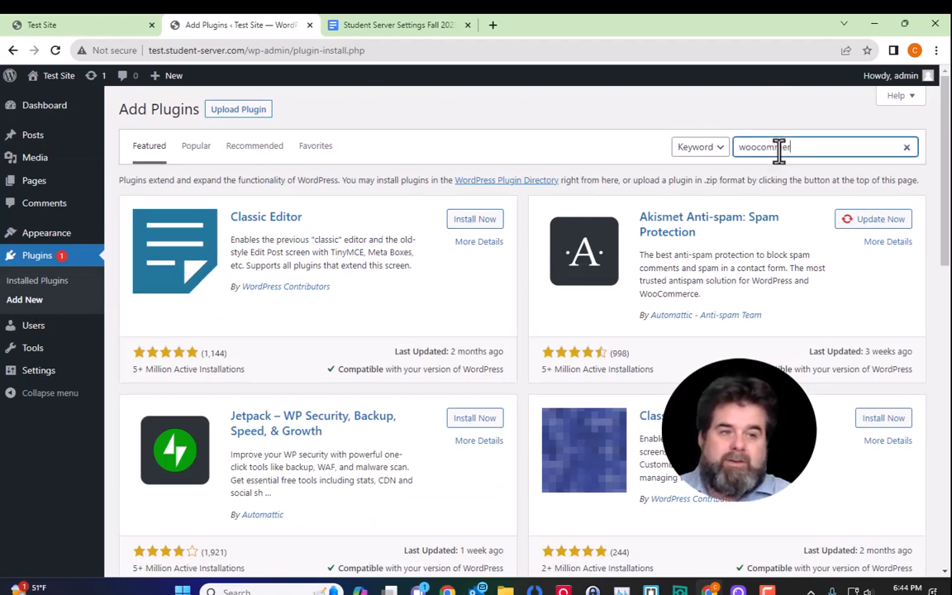
text(ce)
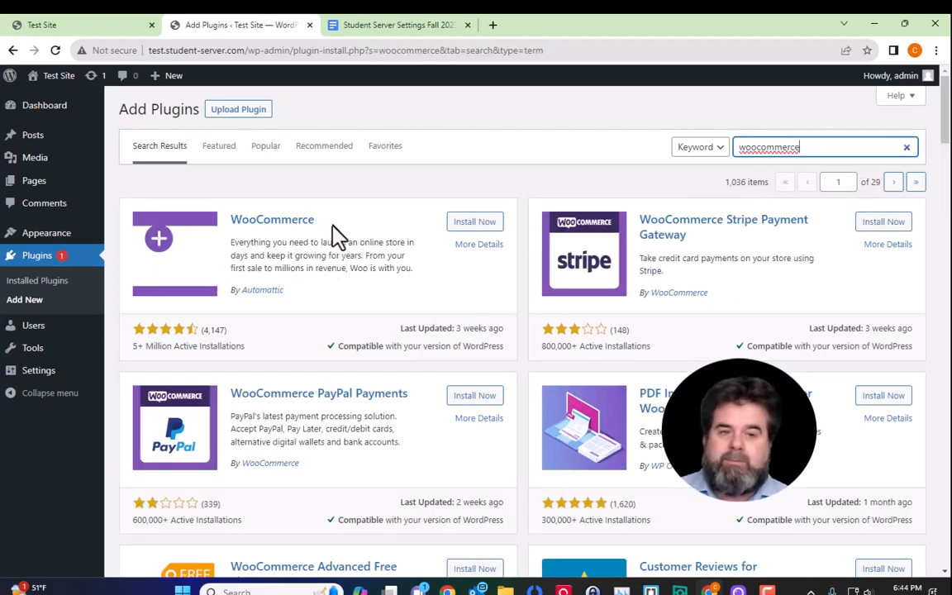
click(474, 223)
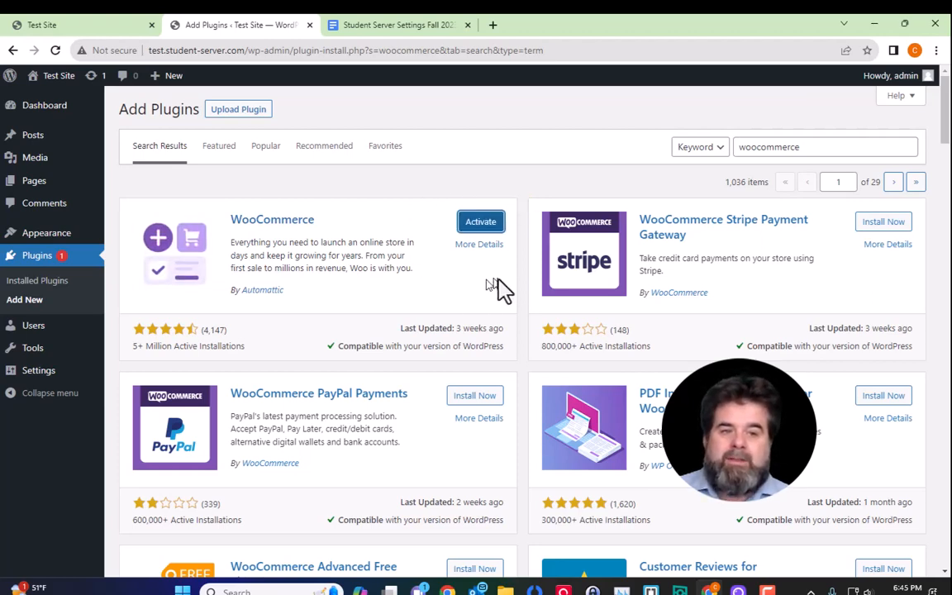
Step: Activate WooCommerce from its plugin card so its menus appear in the dashboard
drag(405, 244, 506, 273)
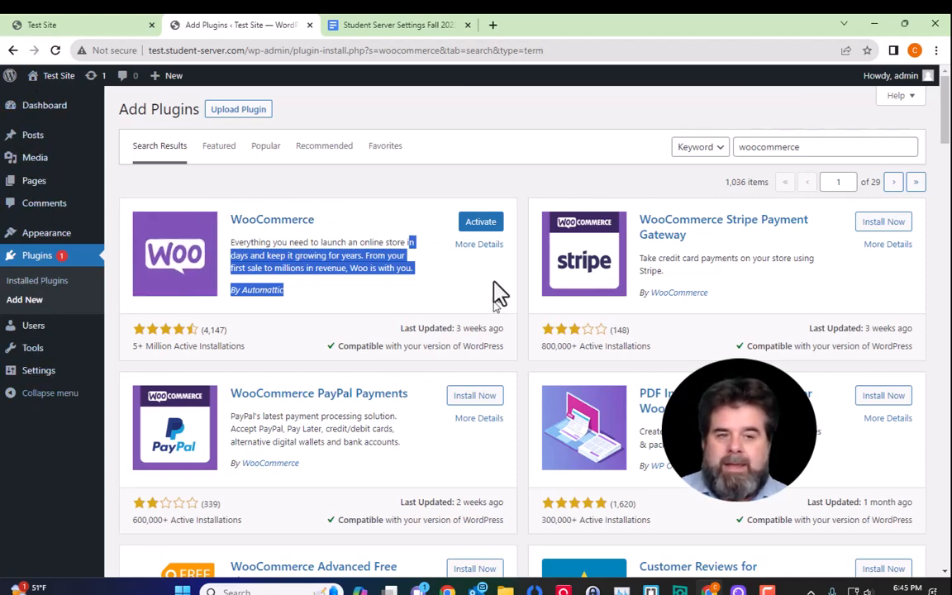
click(489, 231)
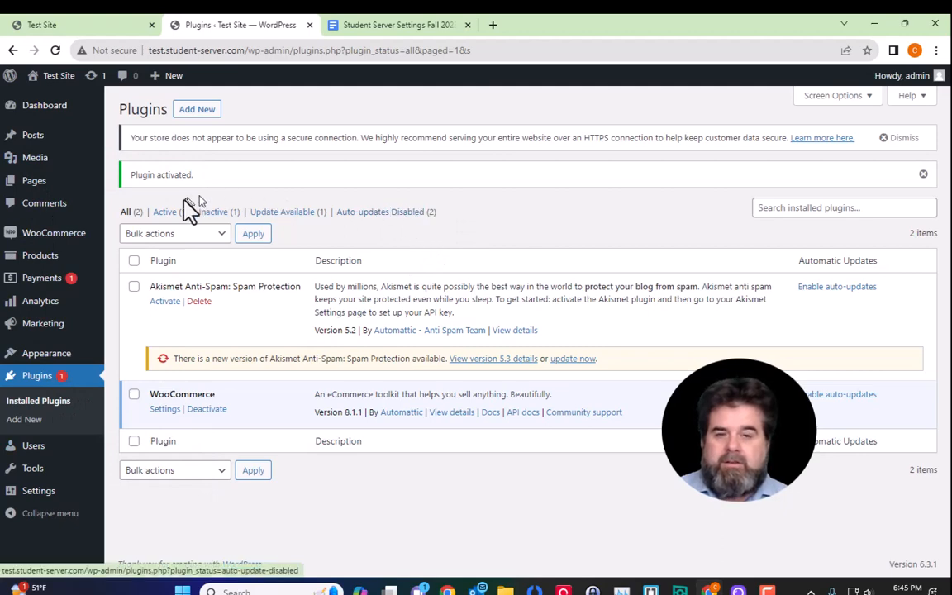
mouse_move(74, 241)
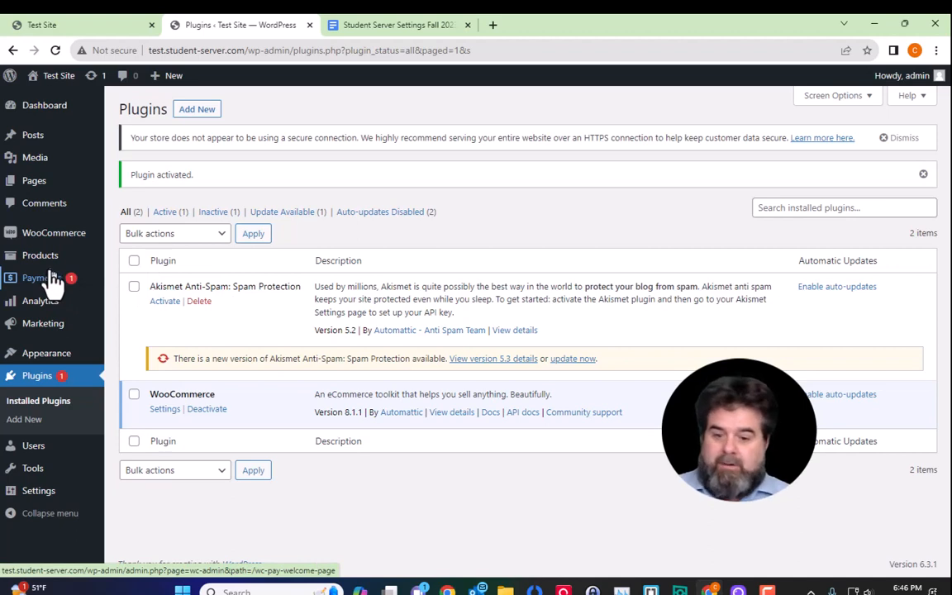
mouse_move(53, 270)
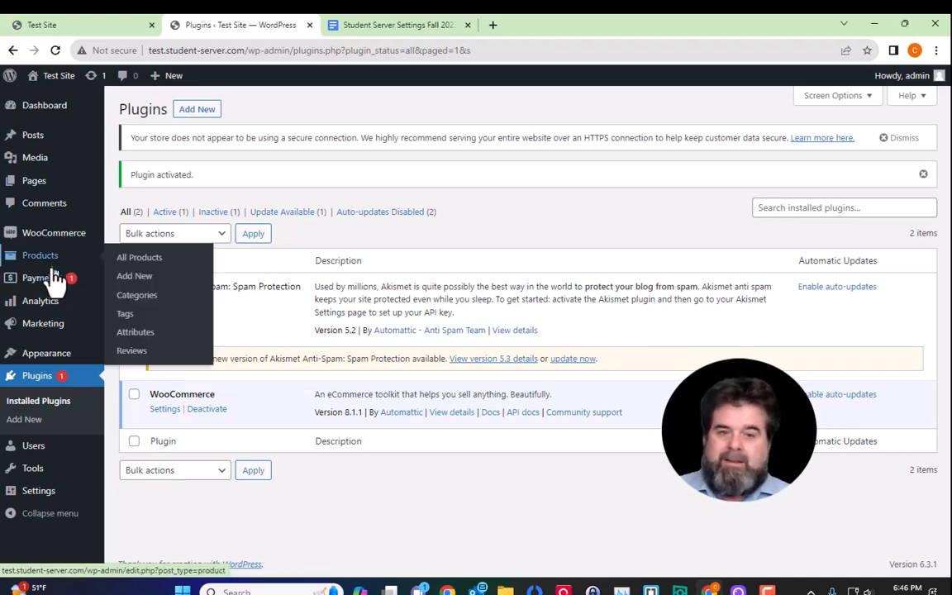